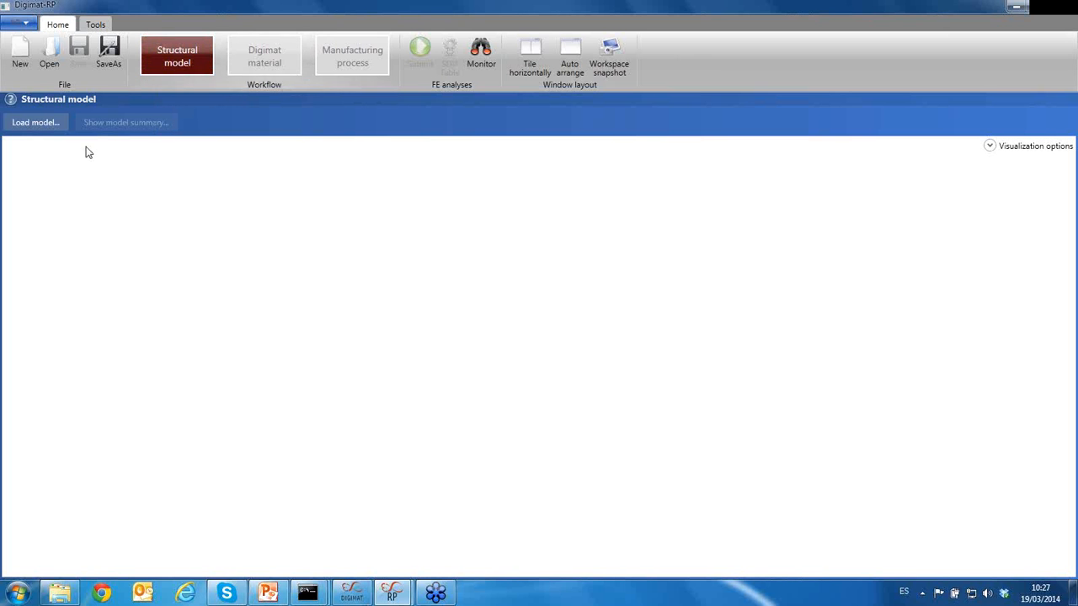
# Load the structural model Pedal_Embrague_L10_Sol400.bdf from the FEA folder inside pedal_RP_eje.
pyautogui.click(21, 123)
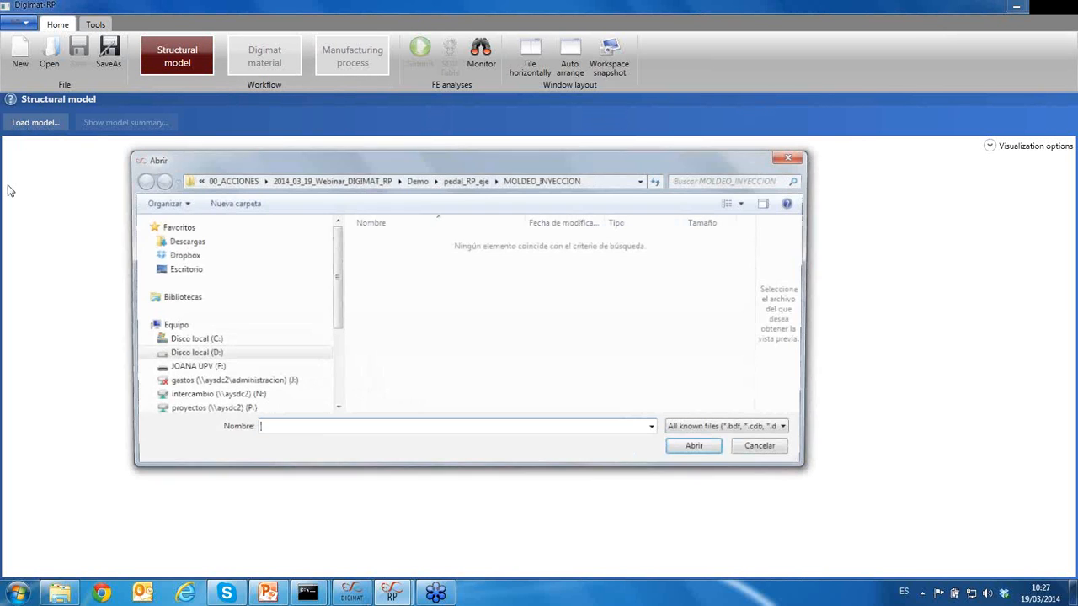
pyautogui.click(452, 186)
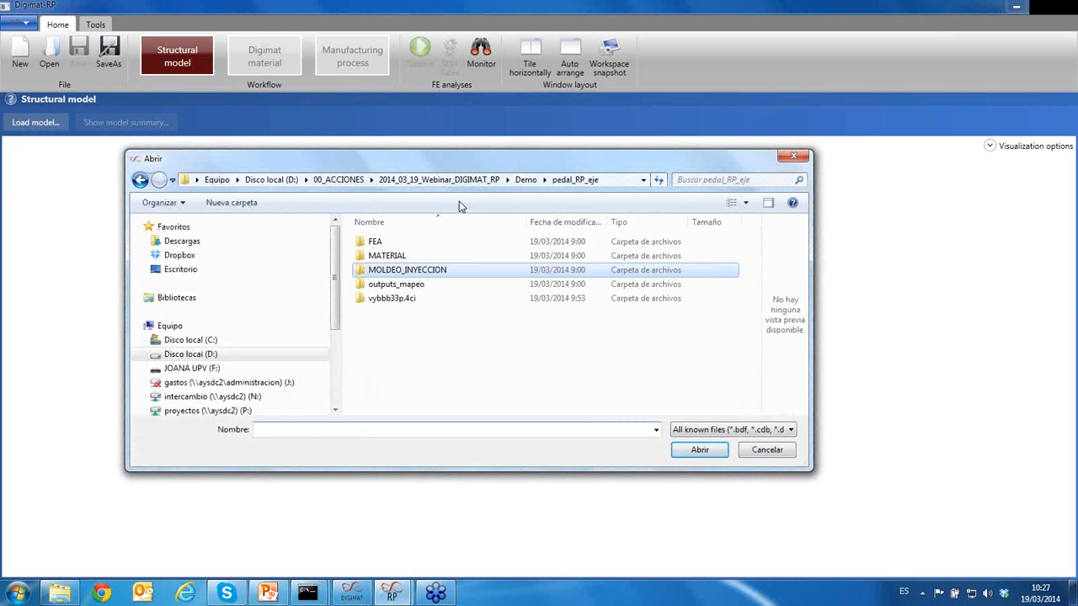
pyautogui.doubleClick(379, 241)
pyautogui.click(393, 244)
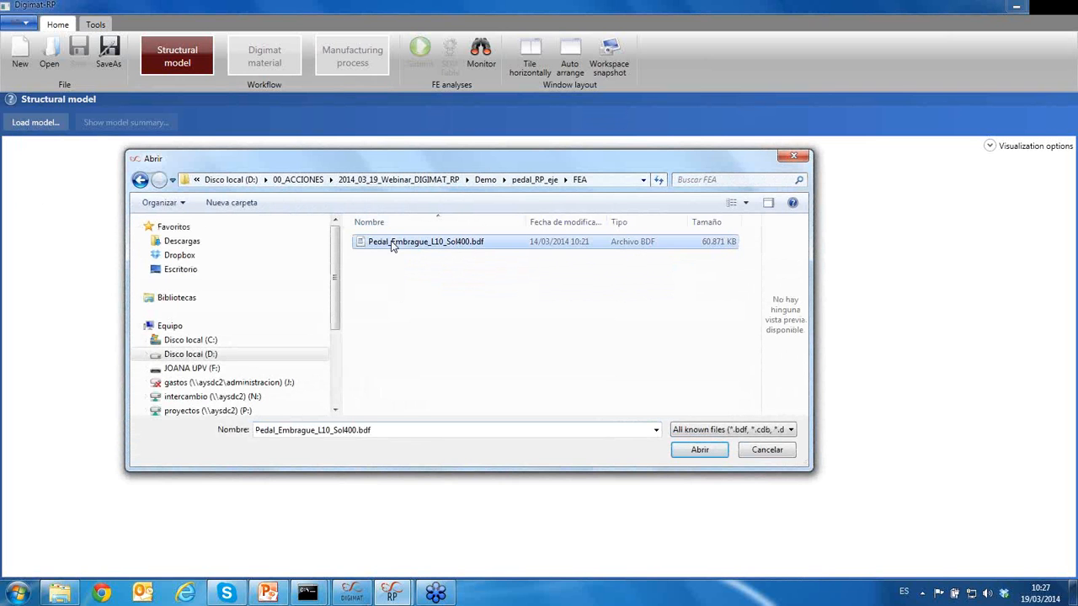
pyautogui.click(695, 451)
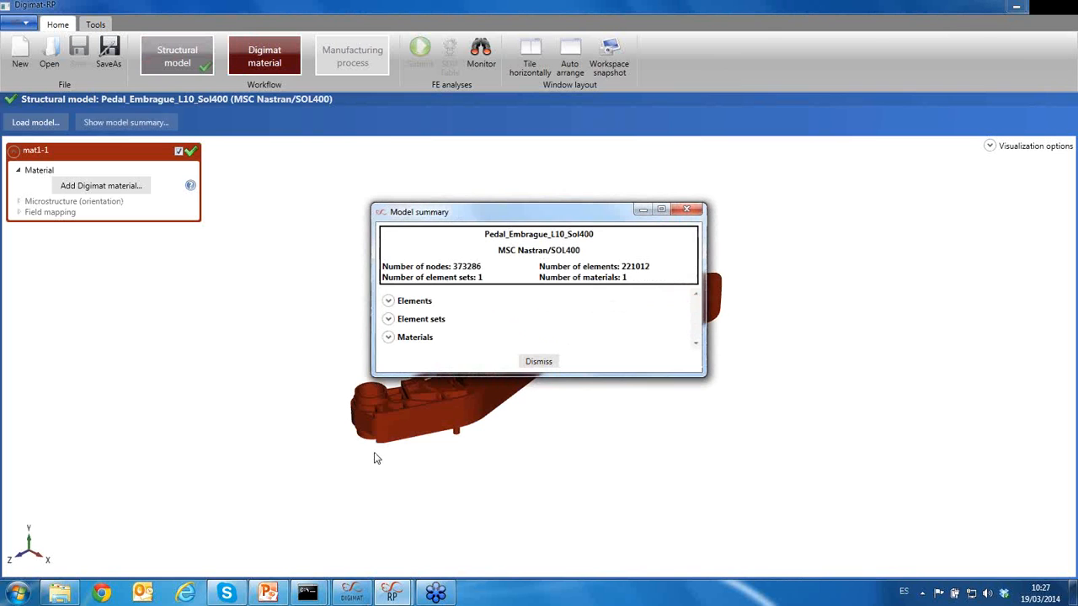
# Examine the element types in the structural model's summary, moving it clear of the pedal, and dismiss the summary.
pyautogui.click(389, 301)
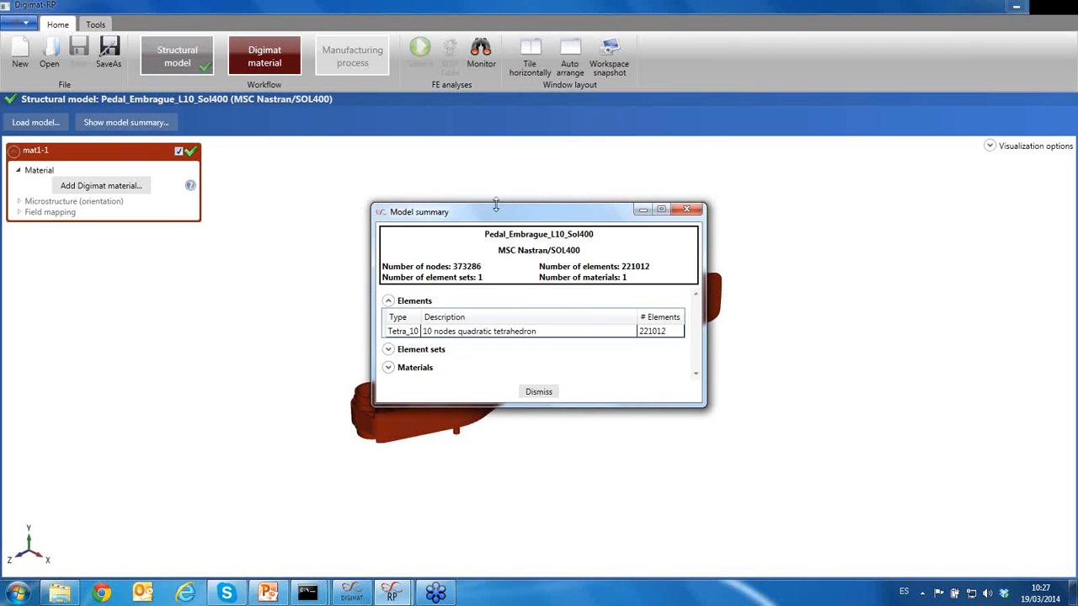
pyautogui.moveTo(509, 220); pyautogui.dragTo(353, 167)
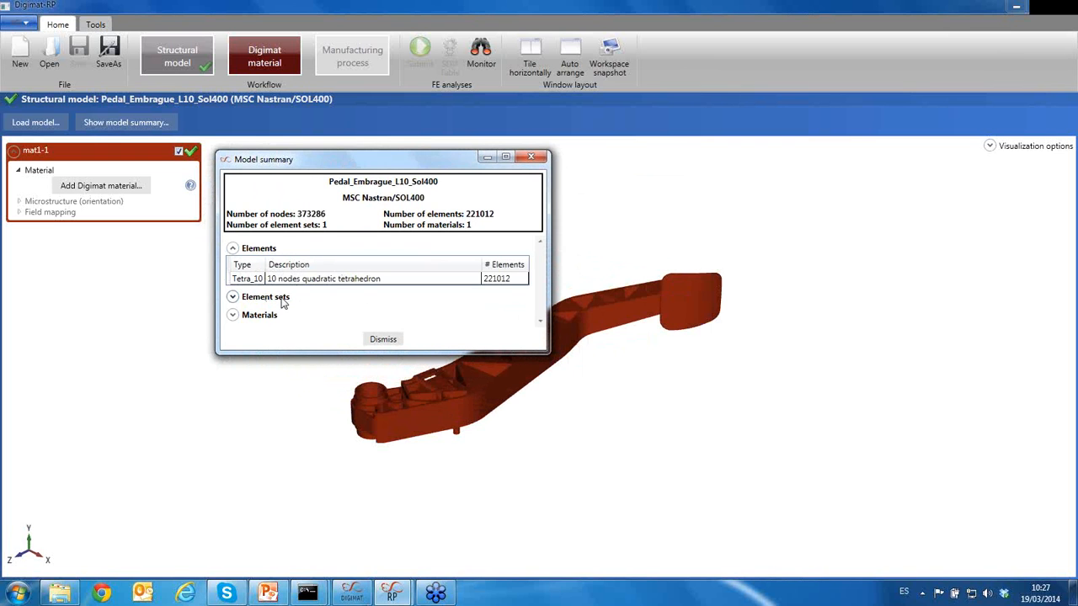
pyautogui.click(381, 339)
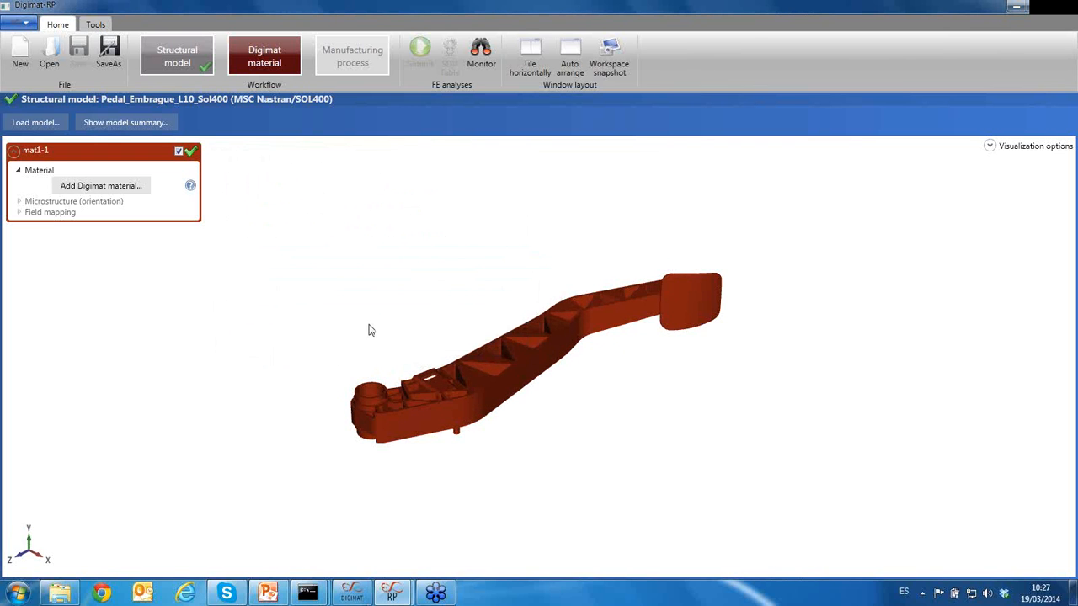
# Start a new Digimat material for mat1-1 and reposition its window within the workspace.
pyautogui.click(99, 185)
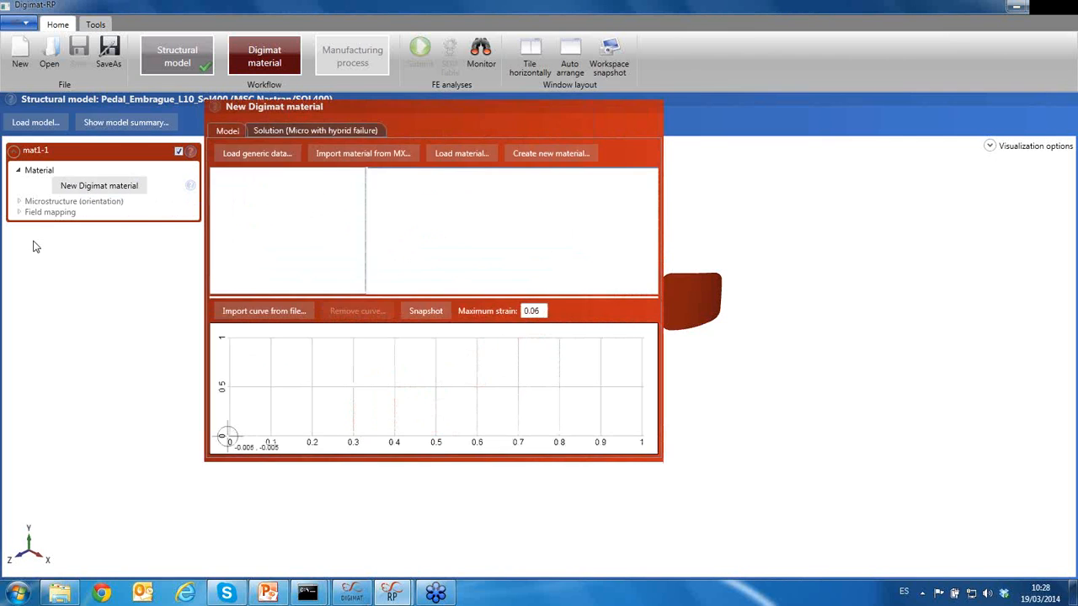
pyautogui.moveTo(356, 106); pyautogui.dragTo(415, 149)
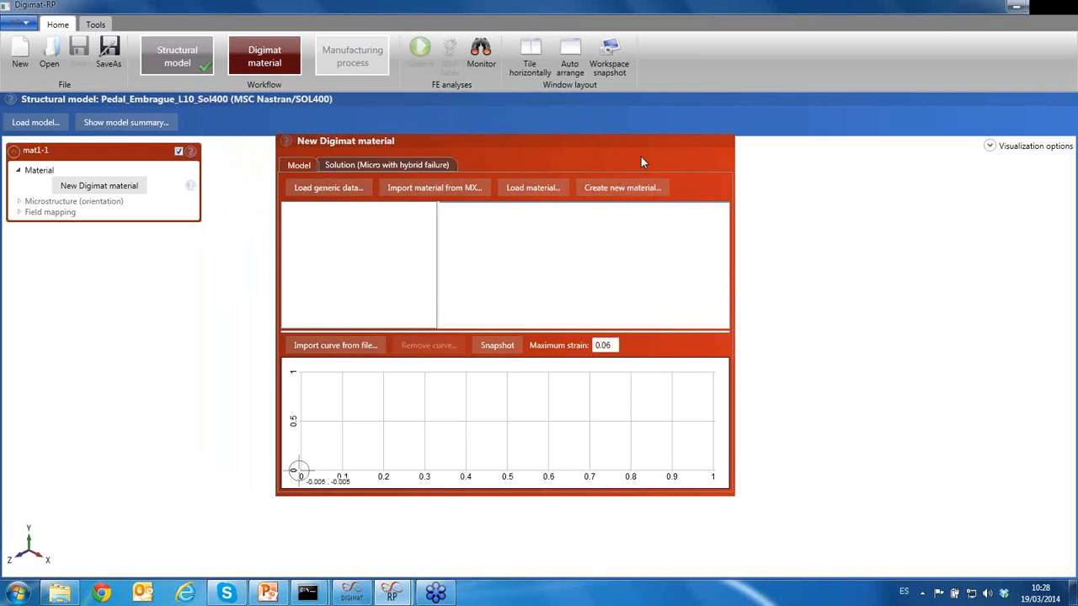
# Browse the generic material data list and close it without loading a material.
pyautogui.click(344, 194)
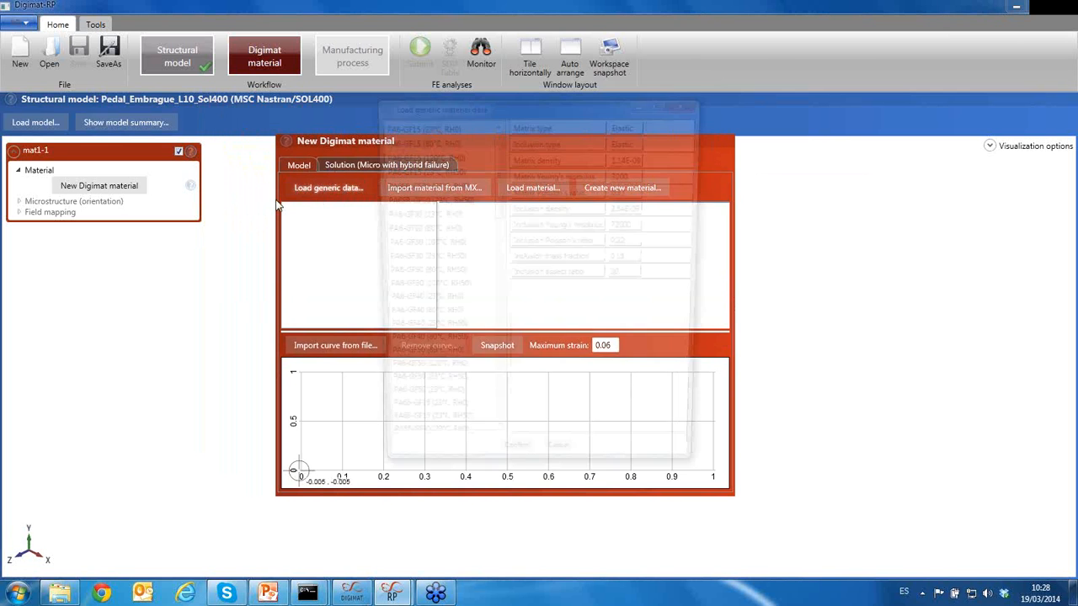
pyautogui.moveTo(401, 109); pyautogui.dragTo(305, 151)
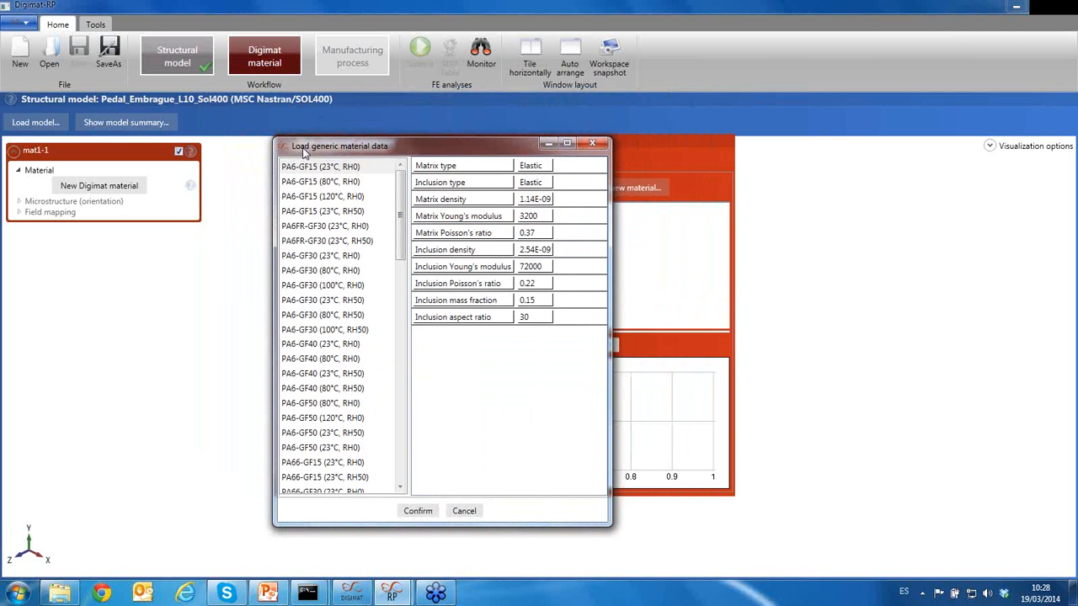
pyautogui.moveTo(399, 202)
pyautogui.mouseDown()
pyautogui.moveTo(401, 333)
pyautogui.moveTo(404, 195)
pyautogui.mouseUp()
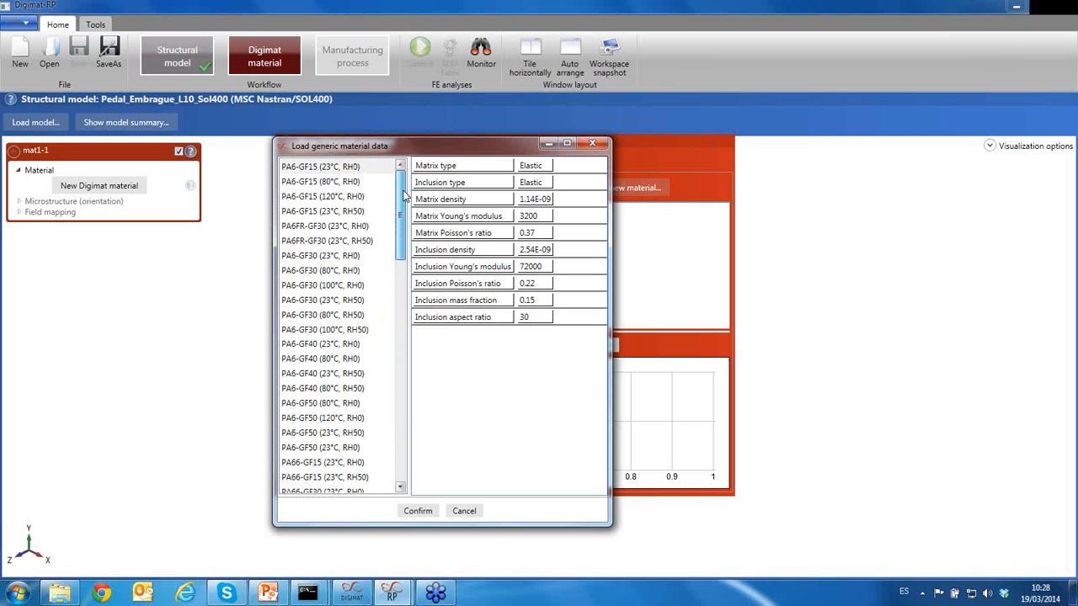
pyautogui.click(592, 145)
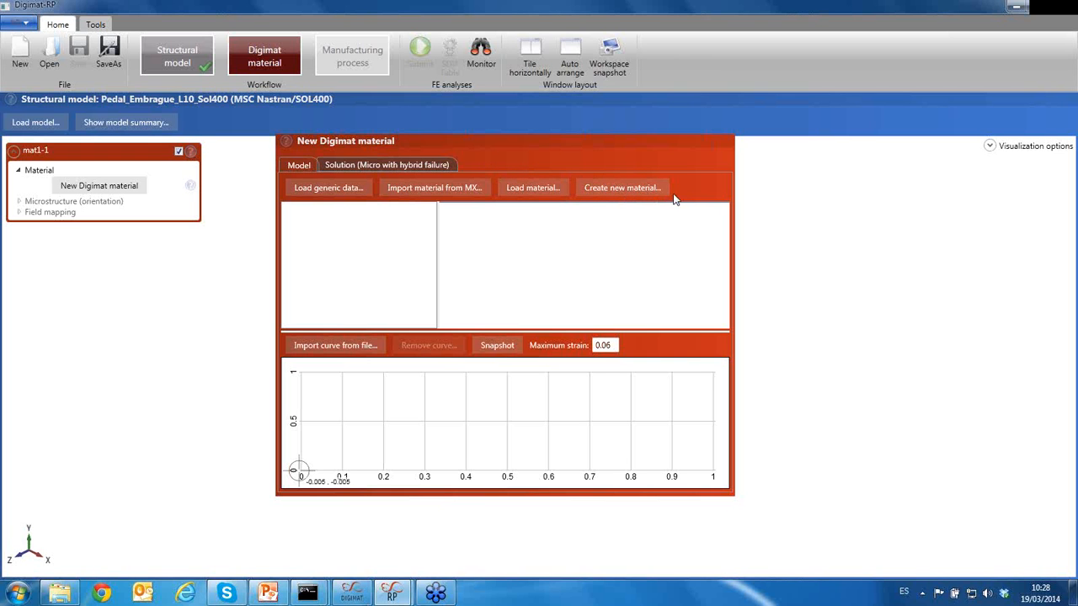
# Load material_generico_aniso_Generic_PA6-GF30_cond_23deg_EP.mat from the MATERIAL folder and merge its numerical parameters with the templates.
pyautogui.click(537, 187)
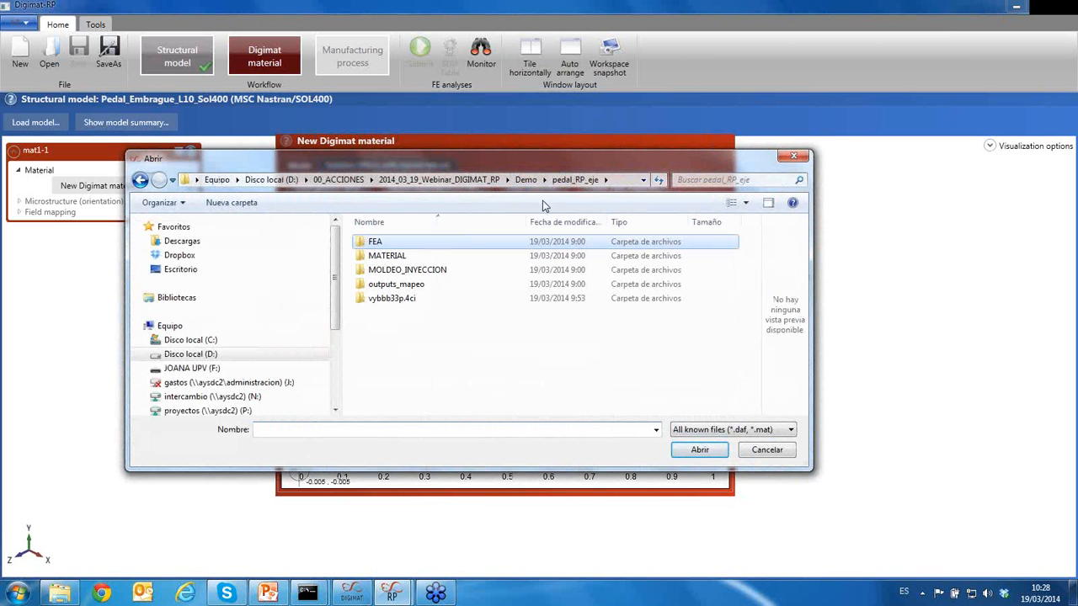
pyautogui.doubleClick(387, 256)
pyautogui.click(387, 244)
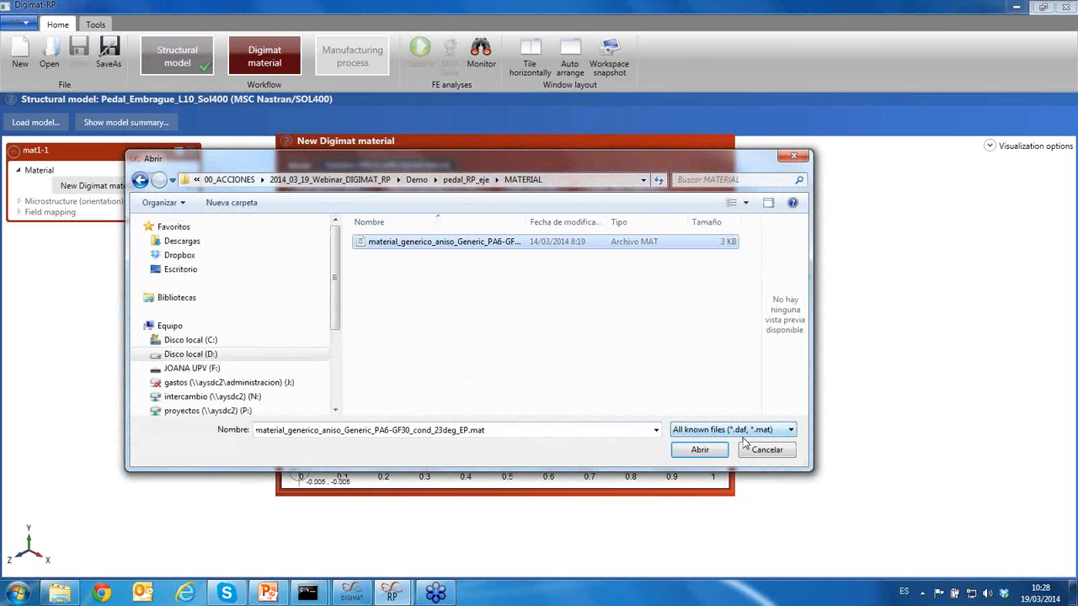
pyautogui.click(705, 451)
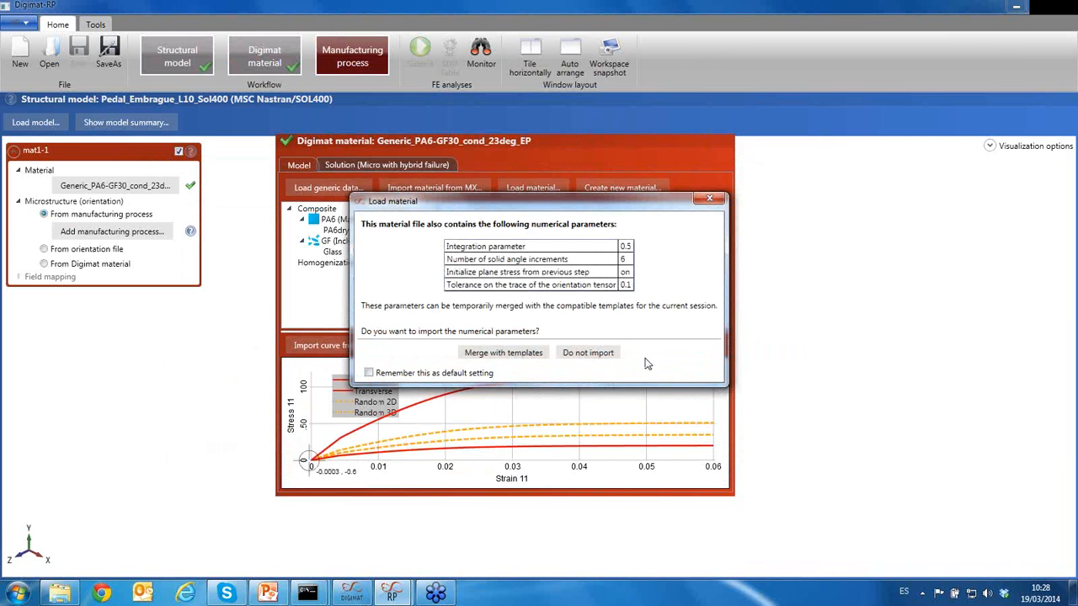
pyautogui.click(512, 352)
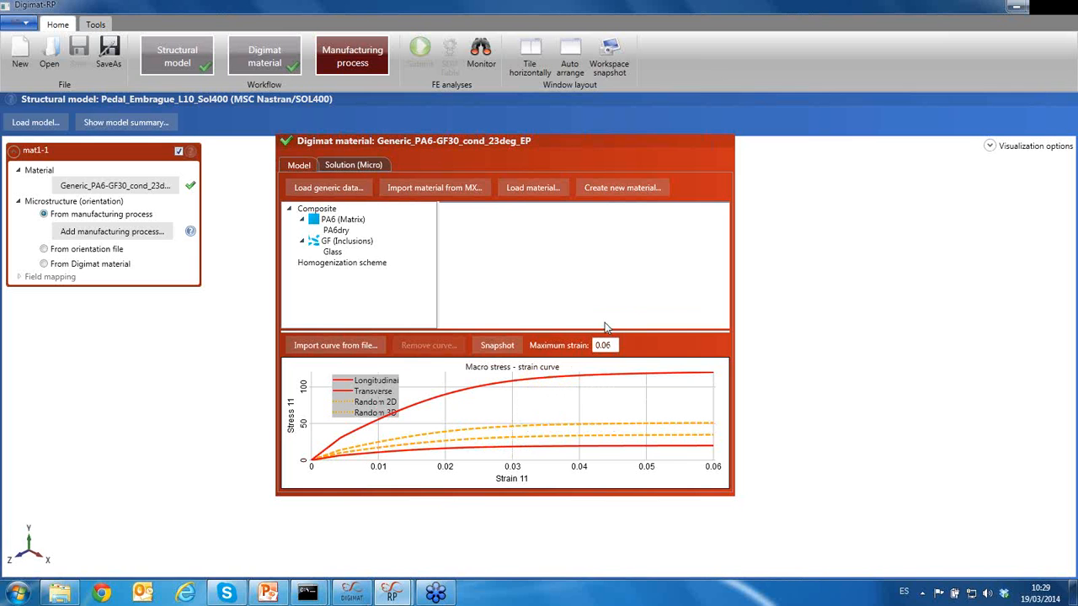
# Inspect the properties of the PA6 matrix and the GF inclusions in the loaded composite.
pyautogui.click(336, 221)
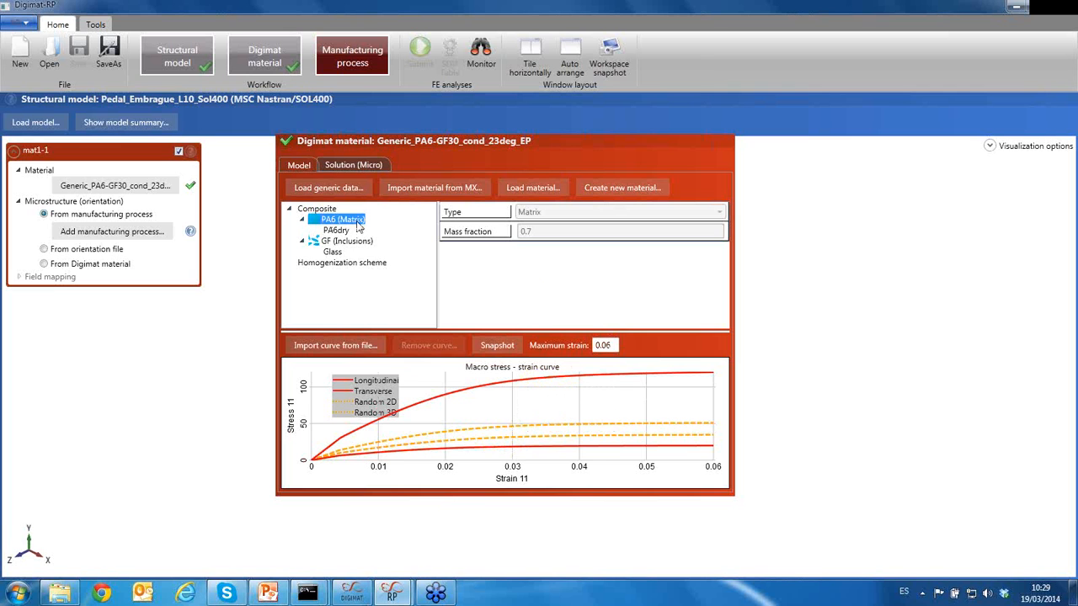
pyautogui.click(333, 242)
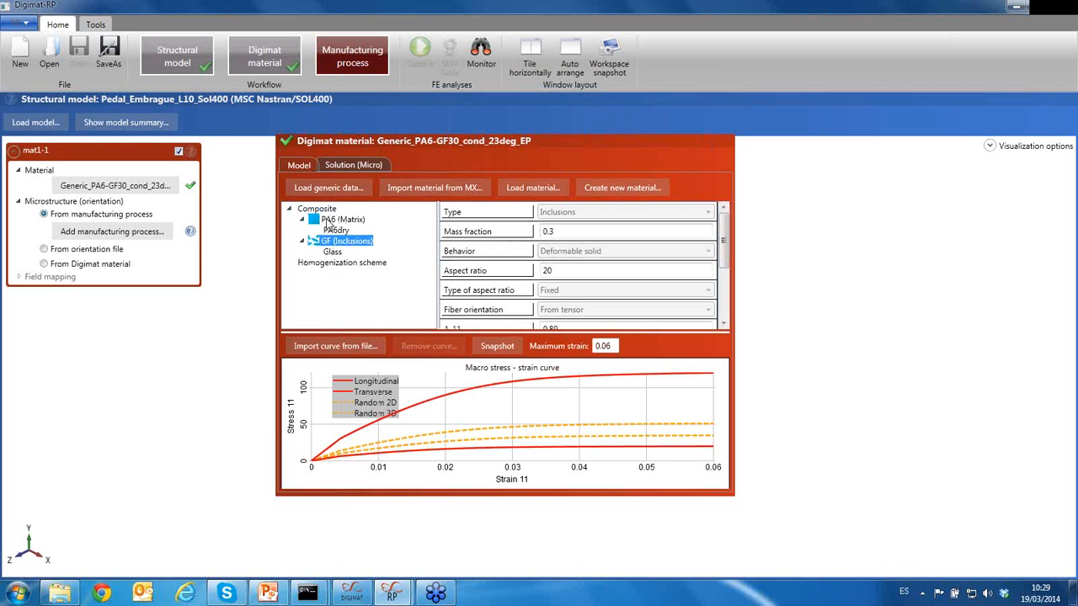
# Add a manufacturing process to mat1-1 by loading Pedal_sin_giro.pat from the MOLDEO_INYECCION folder.
pyautogui.click(130, 235)
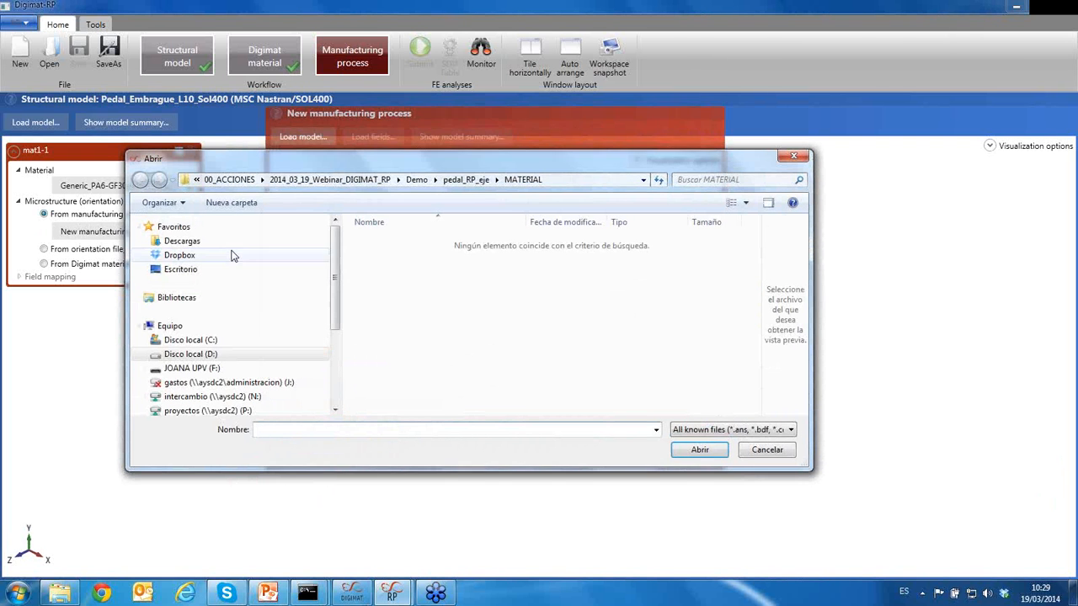
pyautogui.click(472, 180)
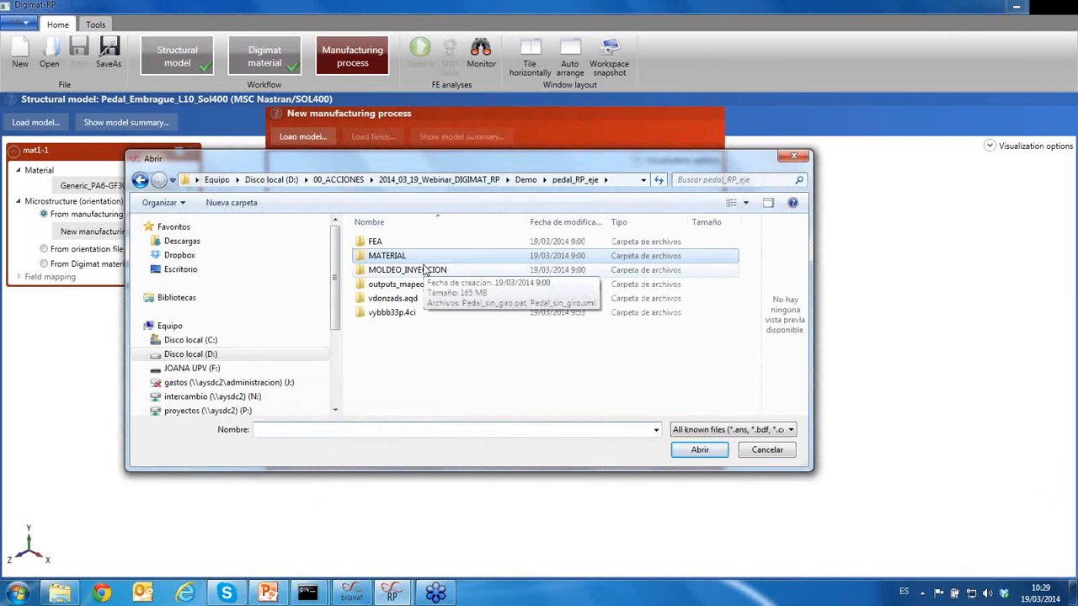
pyautogui.doubleClick(396, 270)
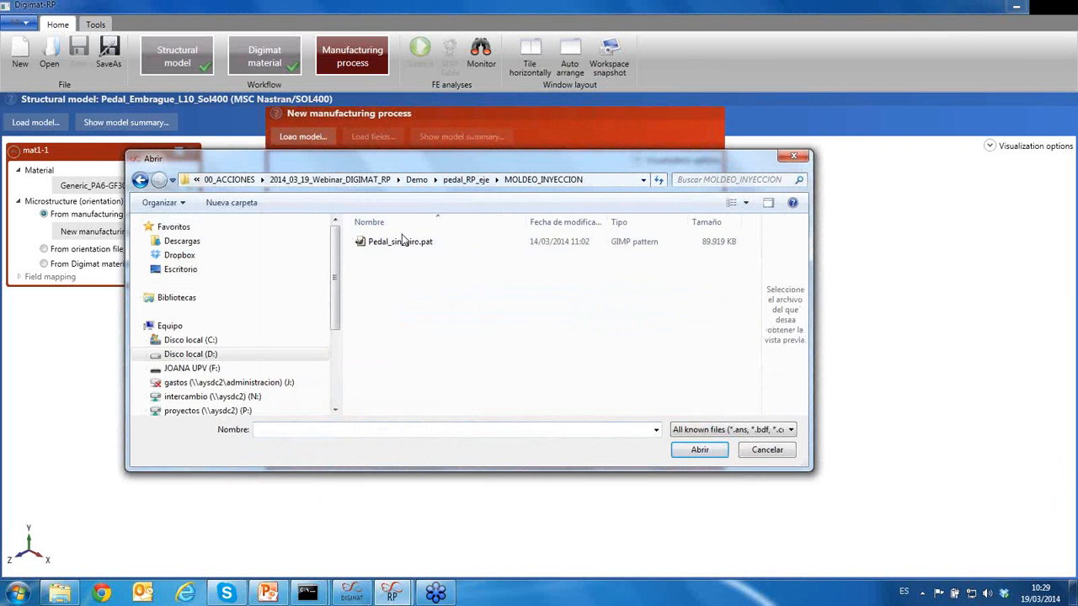
pyautogui.click(401, 243)
pyautogui.click(698, 449)
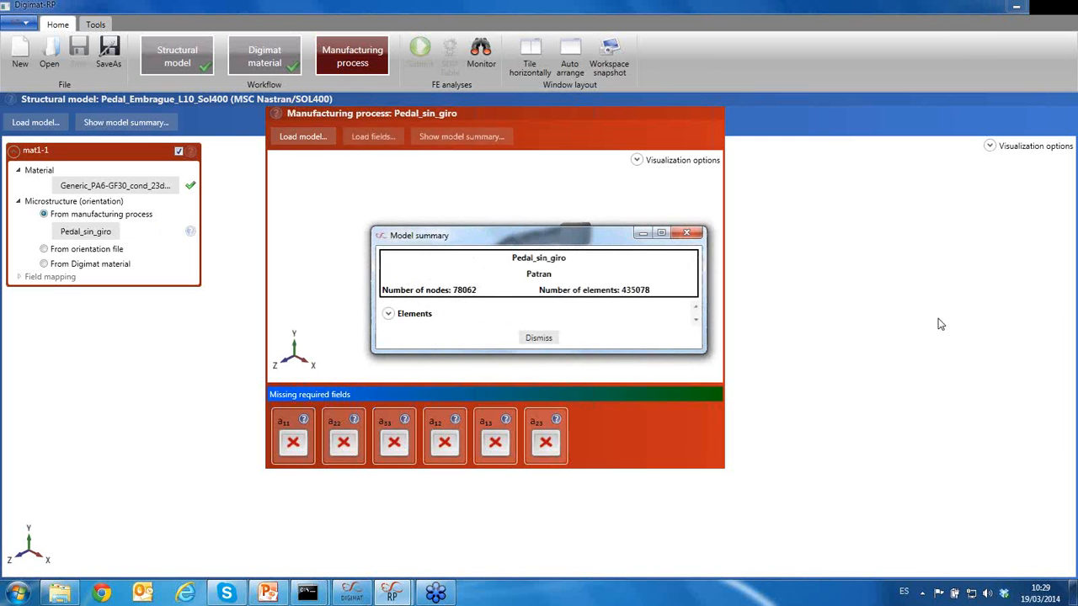
# Examine the element types in the manufacturing model's summary and dismiss it.
pyautogui.click(389, 314)
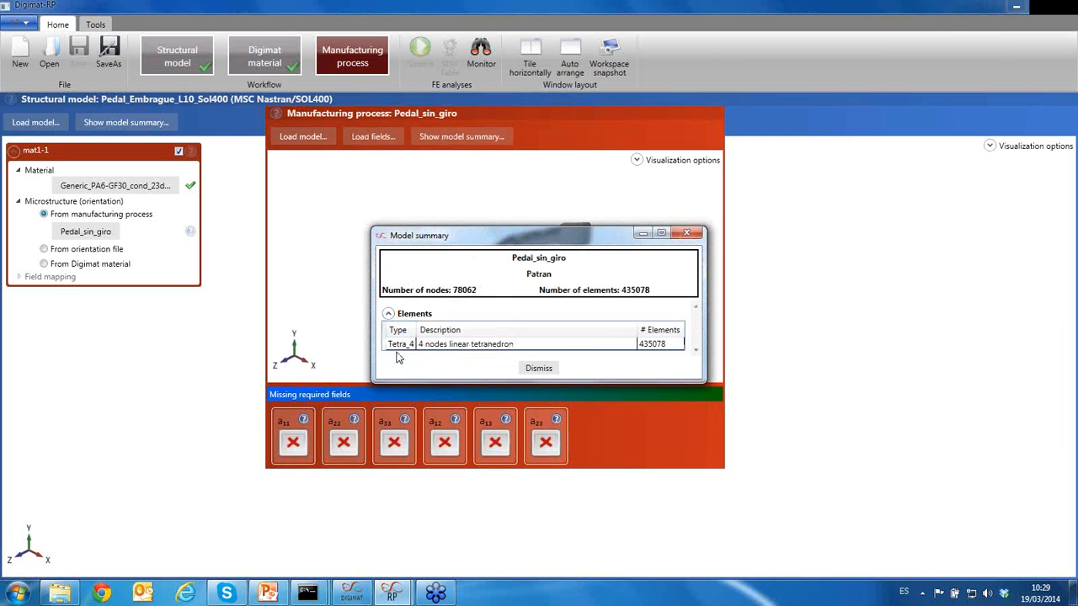
pyautogui.click(539, 368)
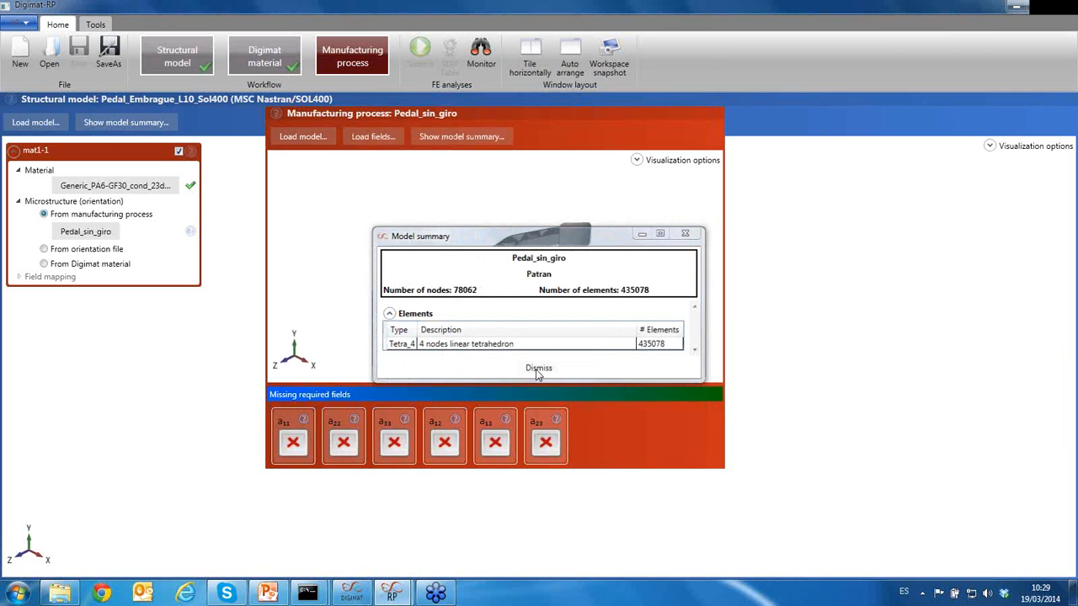
# Tile the windows horizontally and load the missing orientation fields from Pedal_sin_giro.xml into the manufacturing process.
pyautogui.click(529, 61)
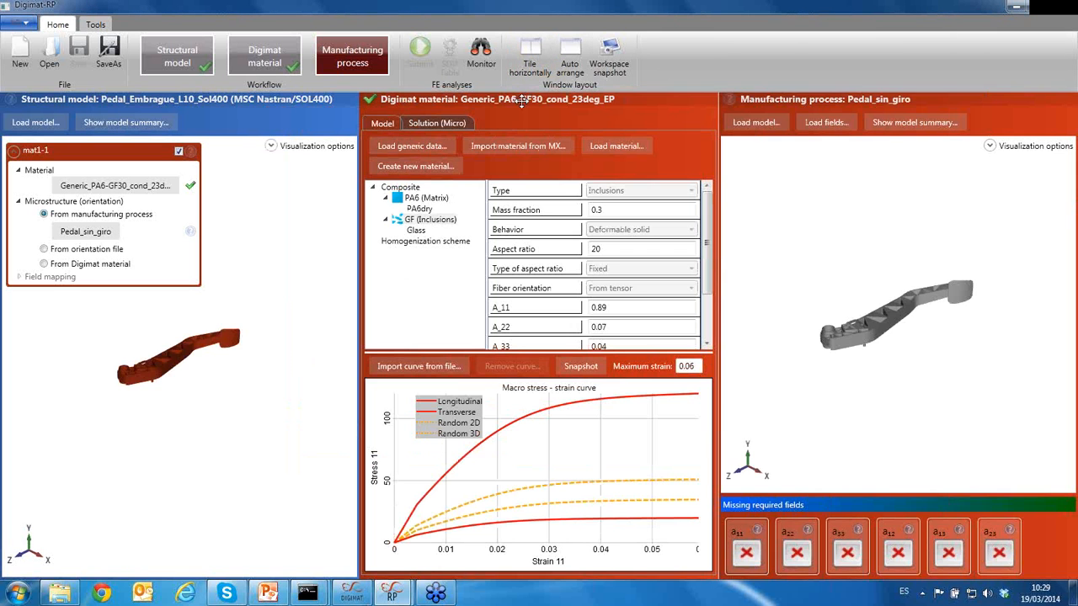
pyautogui.click(827, 124)
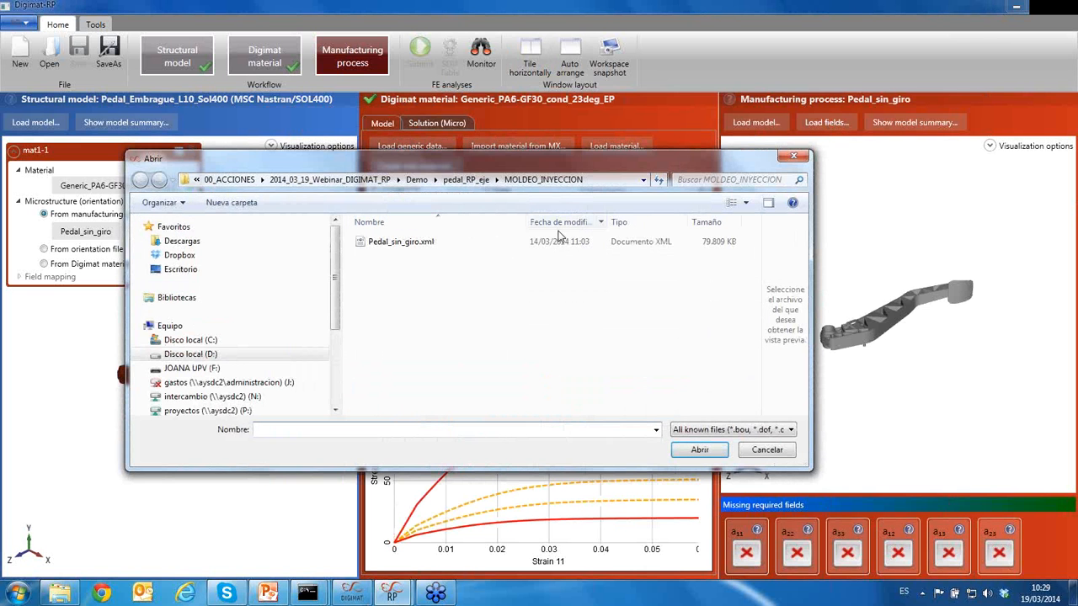
pyautogui.click(389, 244)
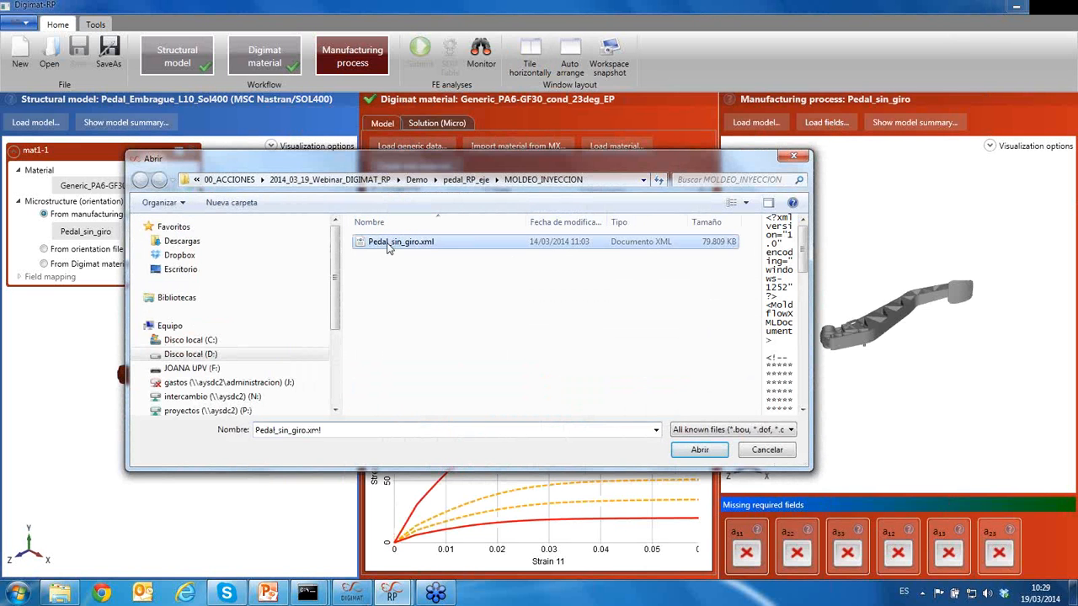
pyautogui.click(704, 451)
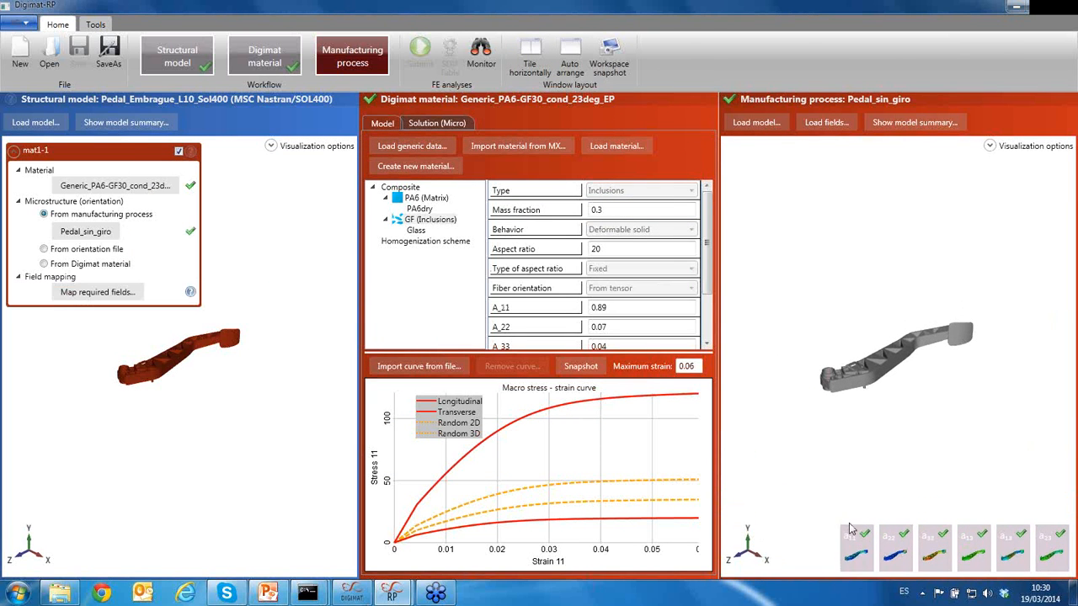
# Display the a11 orientation field on the manufacturing process pedal in a fitted XZ view.
pyautogui.click(857, 549)
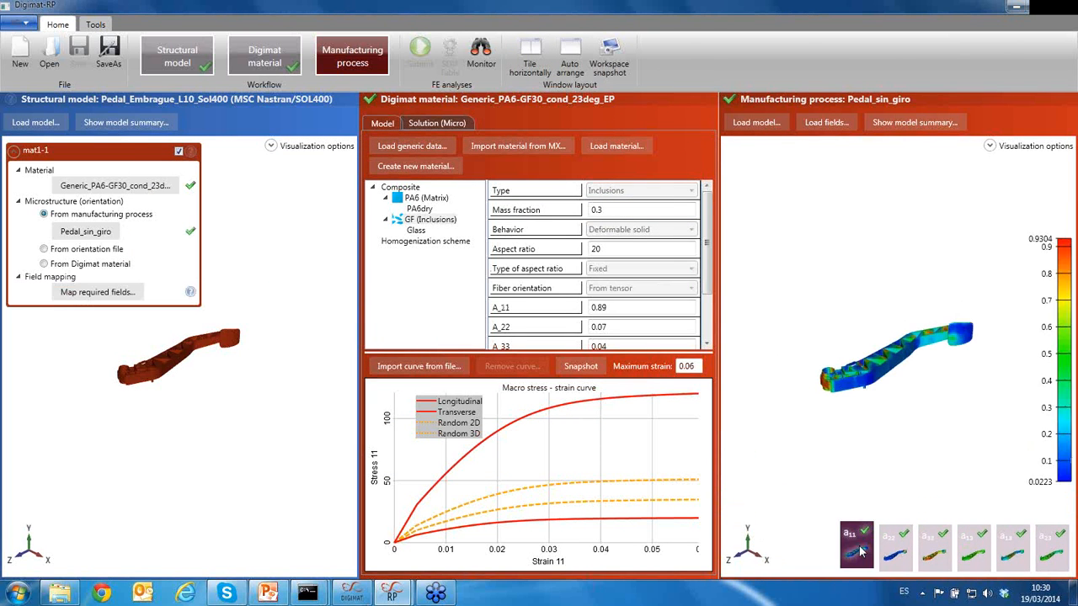
pyautogui.click(991, 146)
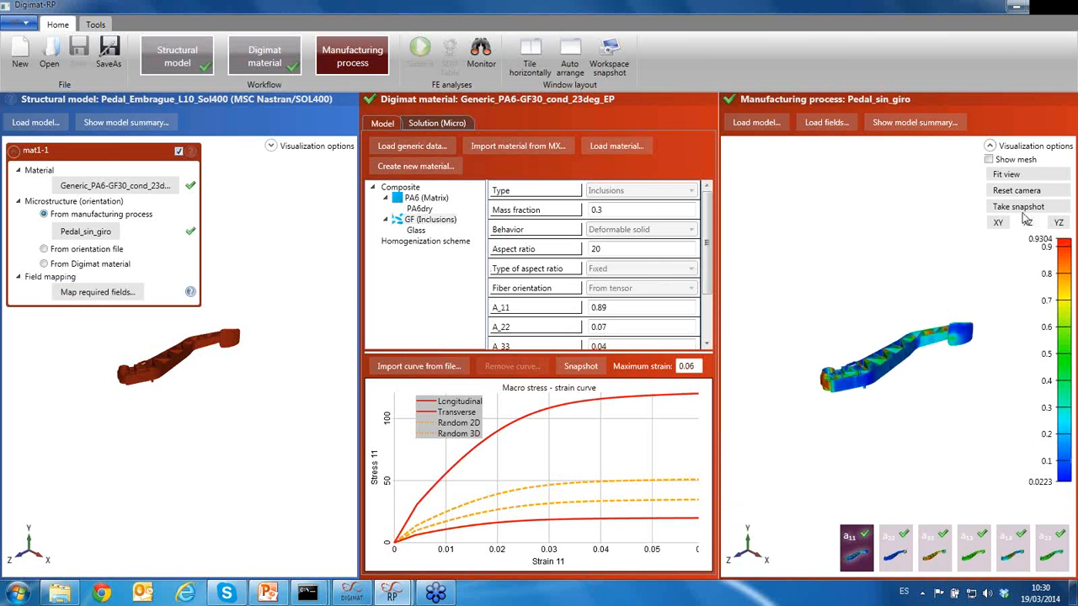
pyautogui.click(1027, 222)
pyautogui.click(1011, 175)
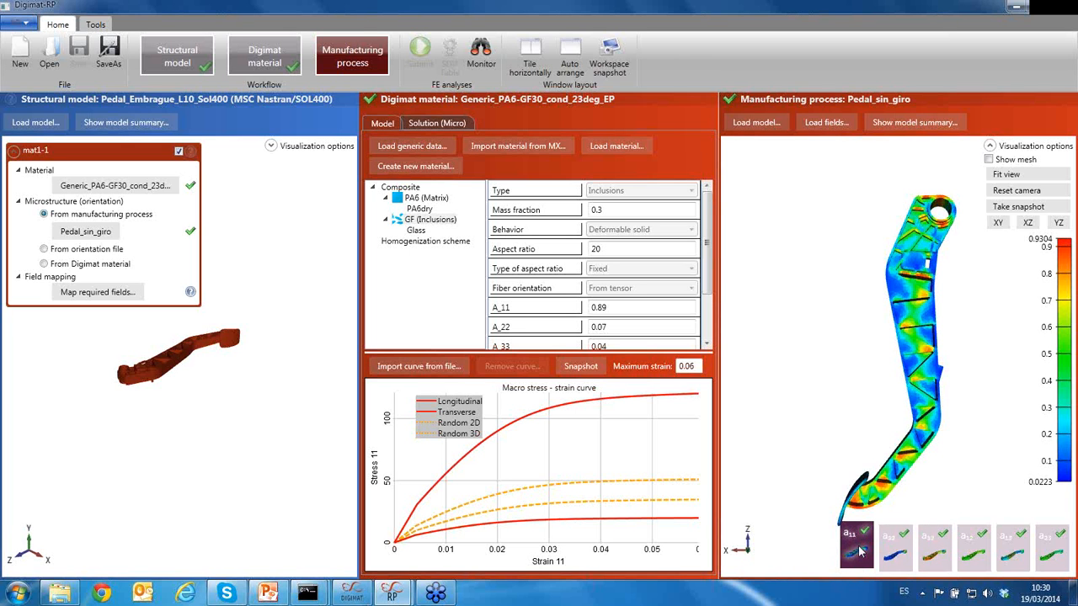
# Examine the a22 and a33 orientation fields on the pedal, viewing a33 from another side.
pyautogui.click(895, 551)
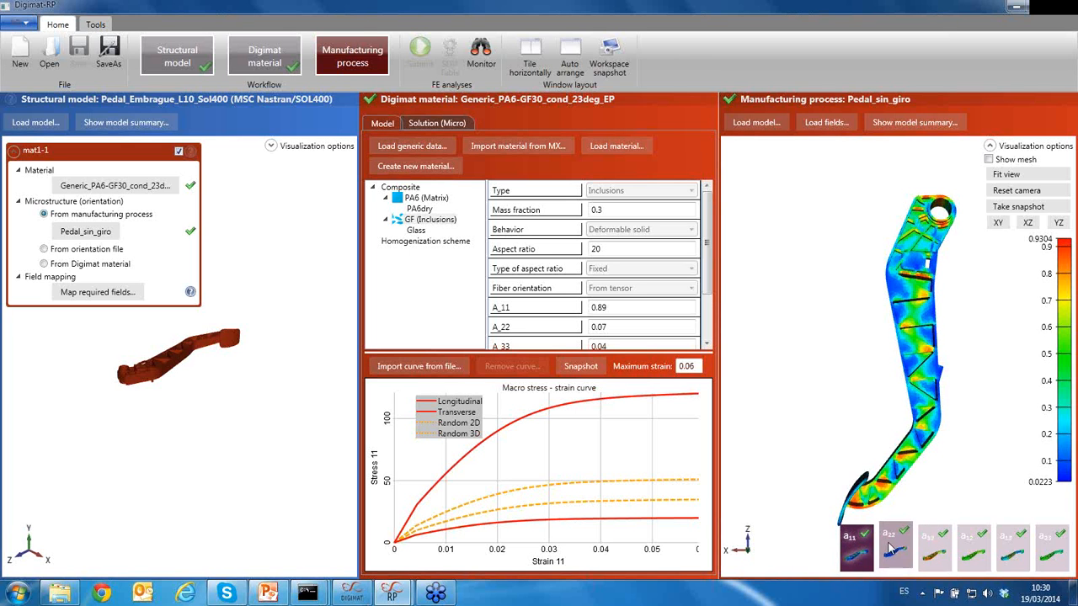
pyautogui.click(943, 556)
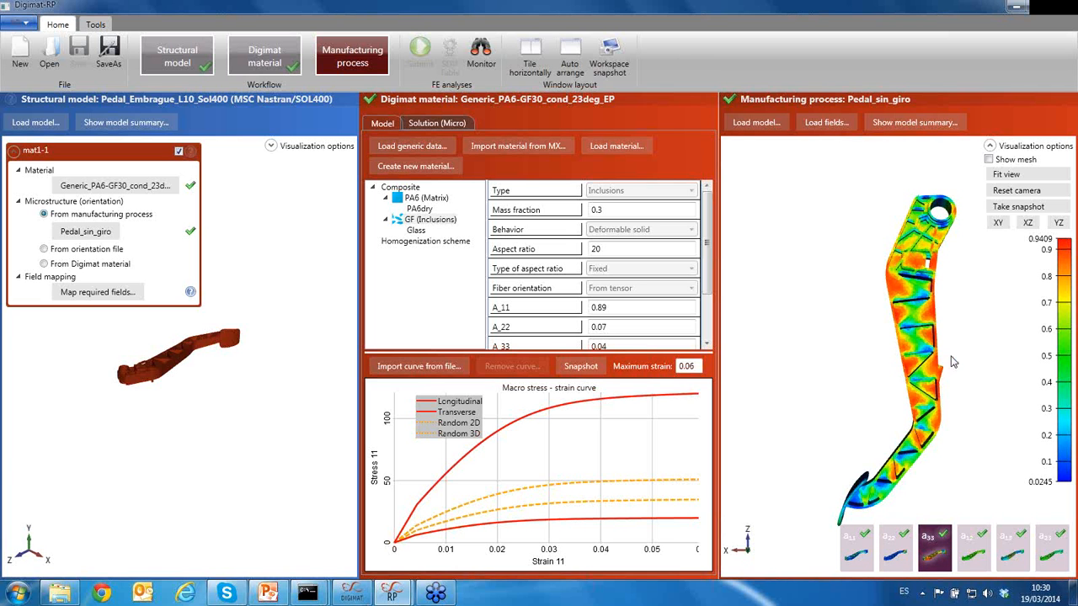
pyautogui.moveTo(953, 362); pyautogui.dragTo(876, 358)
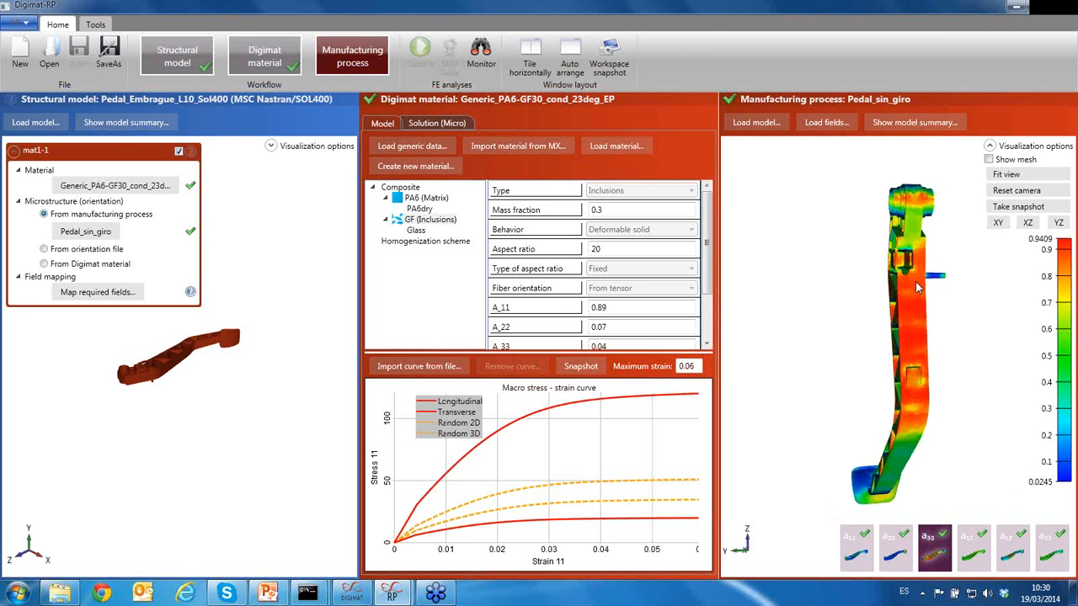
# View the a33 field on the manufacturing pedal from another angle and display the structural pedal in a fitted XZ view.
pyautogui.moveTo(835, 368)
pyautogui.mouseDown()
pyautogui.moveTo(858, 370)
pyautogui.moveTo(829, 373)
pyautogui.mouseUp()
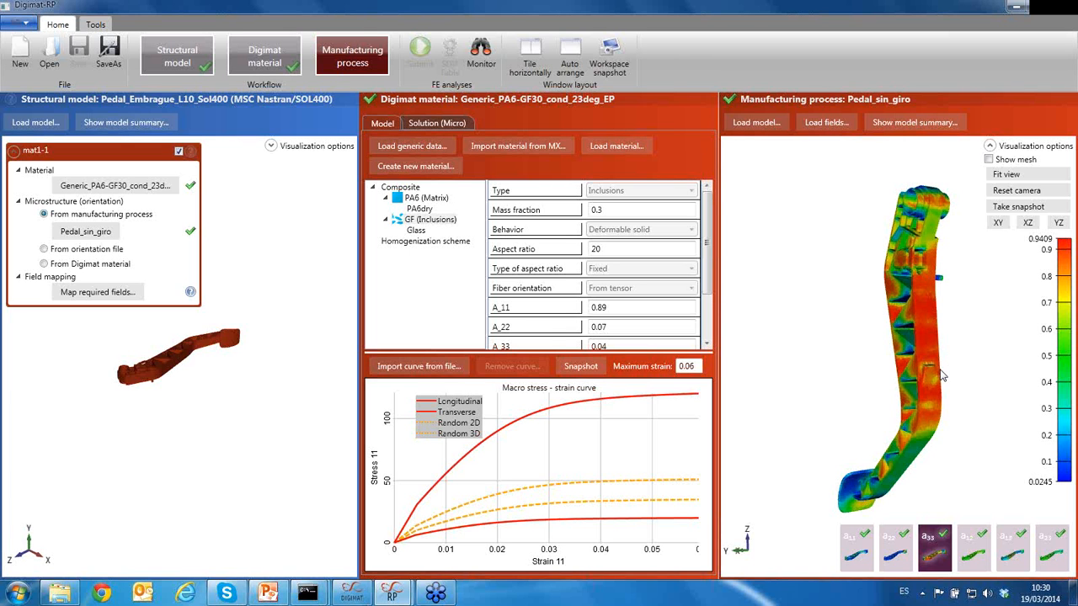
pyautogui.click(270, 146)
pyautogui.click(284, 174)
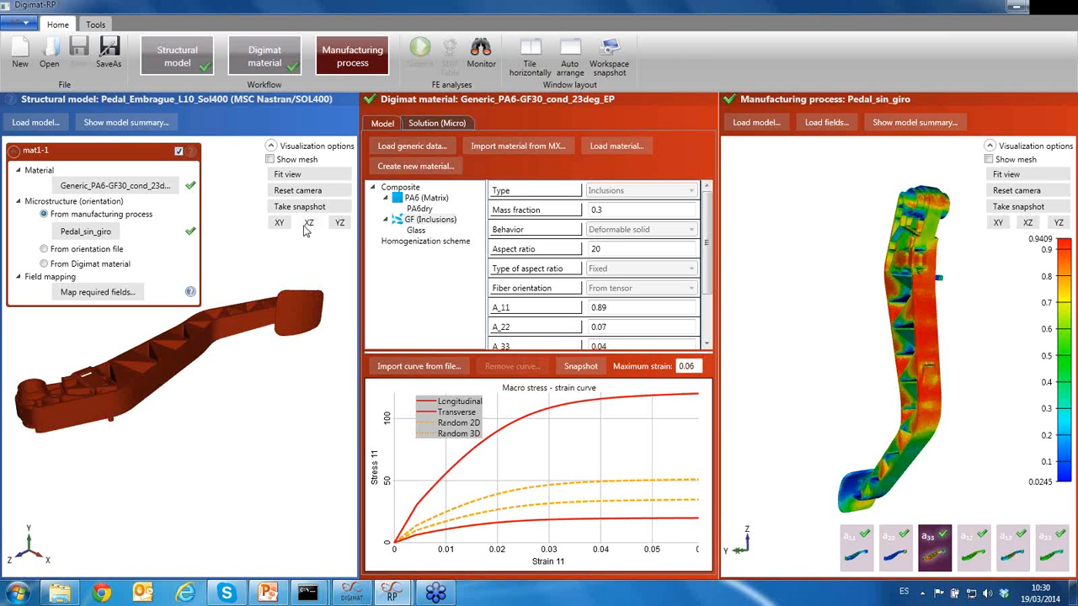
pyautogui.click(308, 224)
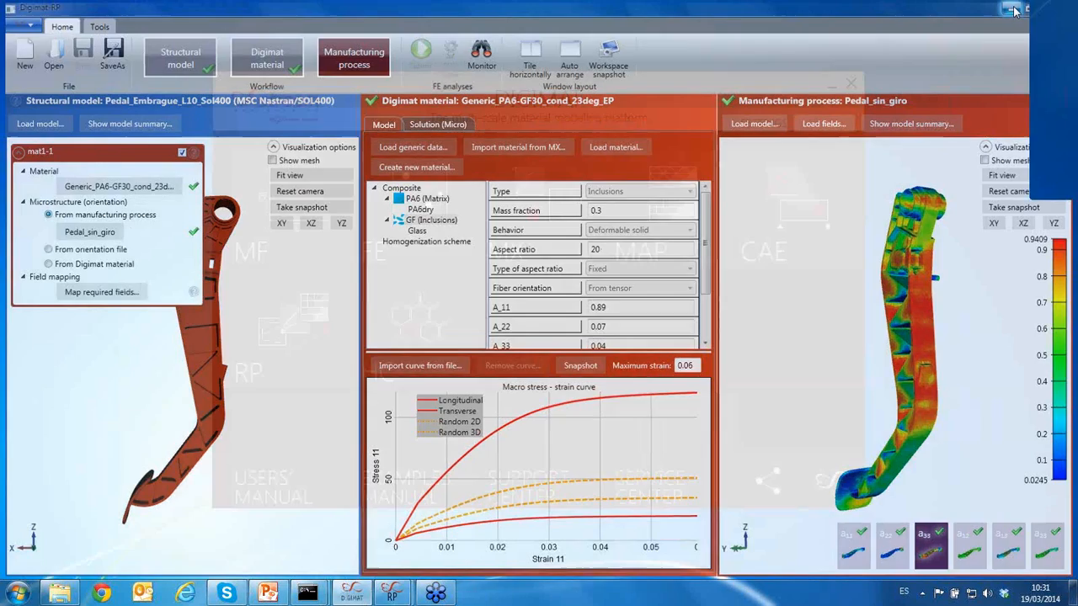
# Switch to the other Digimat-RP window, which holds the pedal project with the orientation fields already mapped.
pyautogui.click(1014, 8)
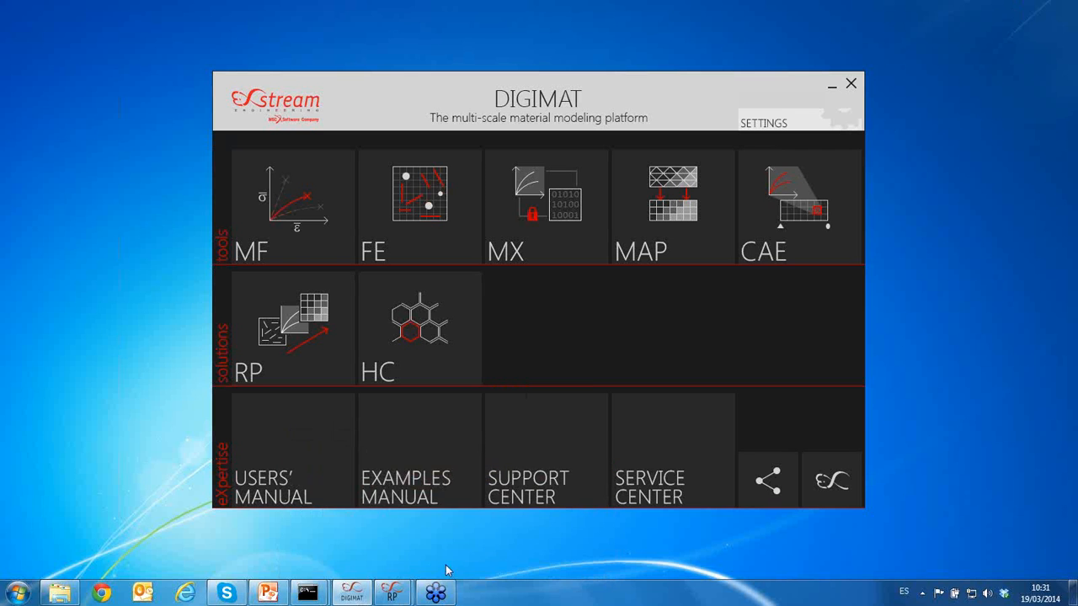
pyautogui.moveTo(392, 593)
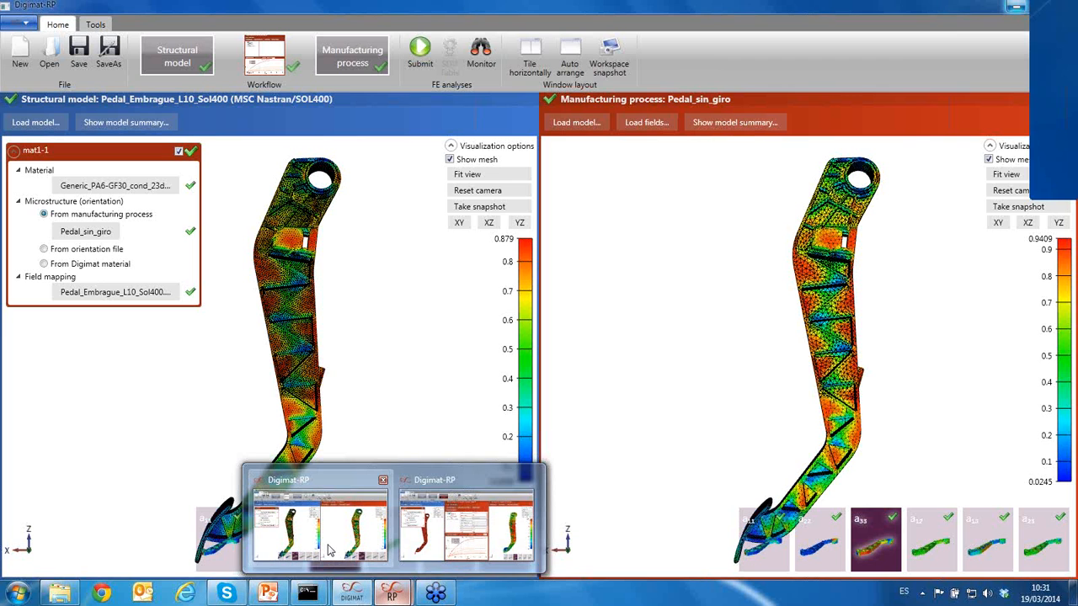
pyautogui.click(330, 551)
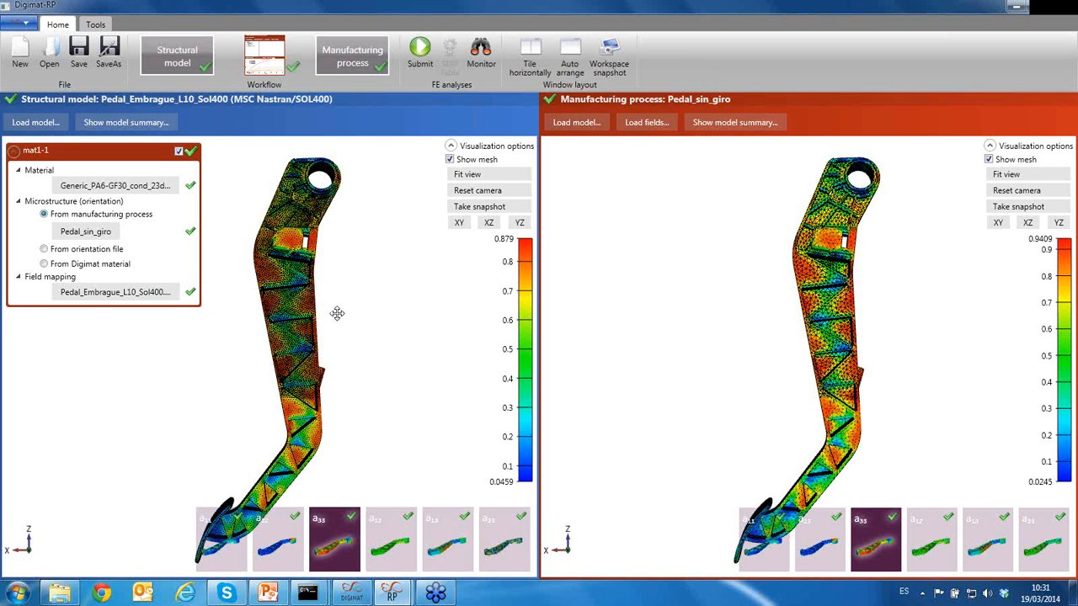
# Compare the mapped a33 orientation field on the structural pedal with the original on the manufacturing pedal from matching angles.
pyautogui.moveTo(337, 313); pyautogui.dragTo(351, 342)
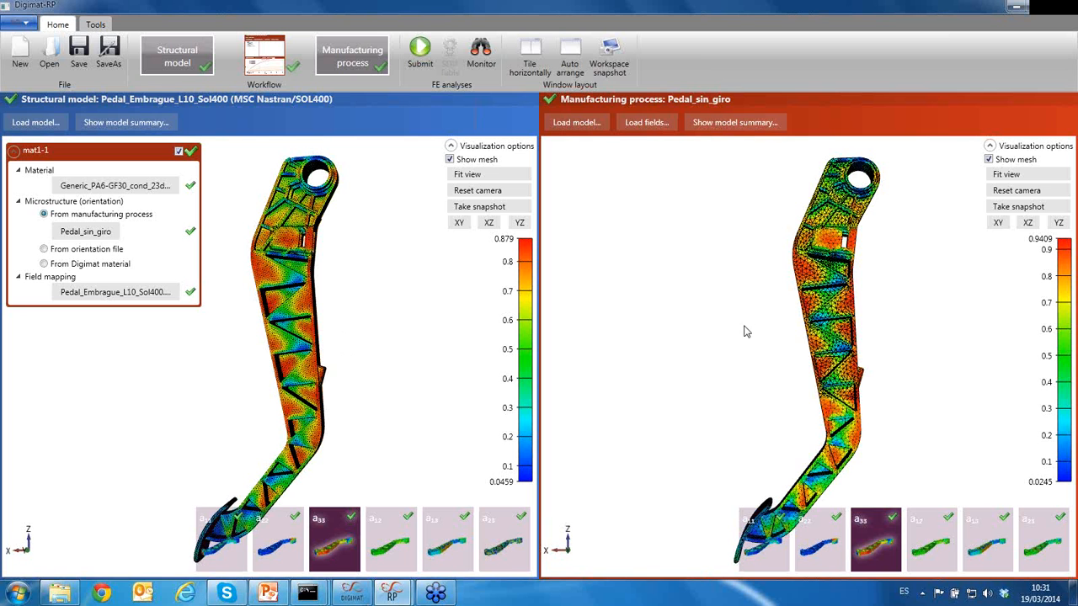
pyautogui.moveTo(754, 329); pyautogui.dragTo(751, 330)
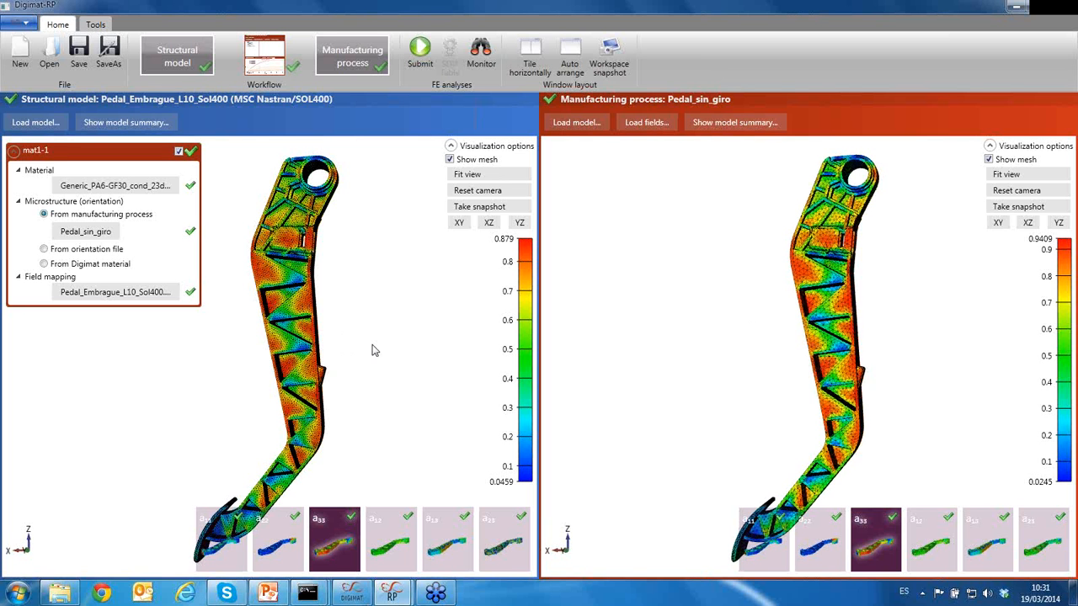
pyautogui.moveTo(374, 351); pyautogui.dragTo(364, 345)
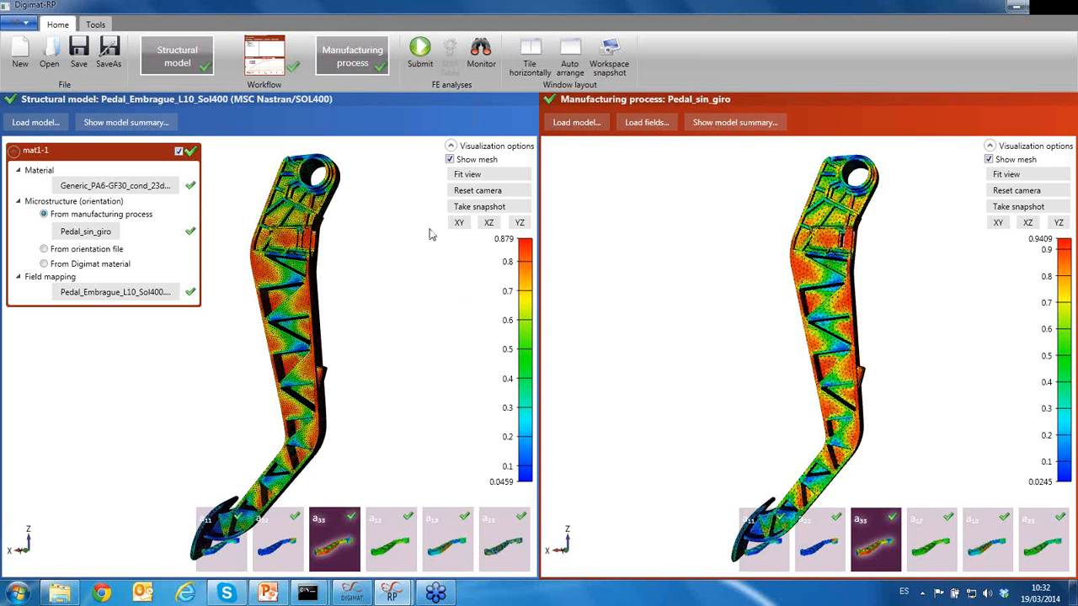
# Generate the coupled analysis files for submission, using the default project output directory.
pyautogui.click(420, 66)
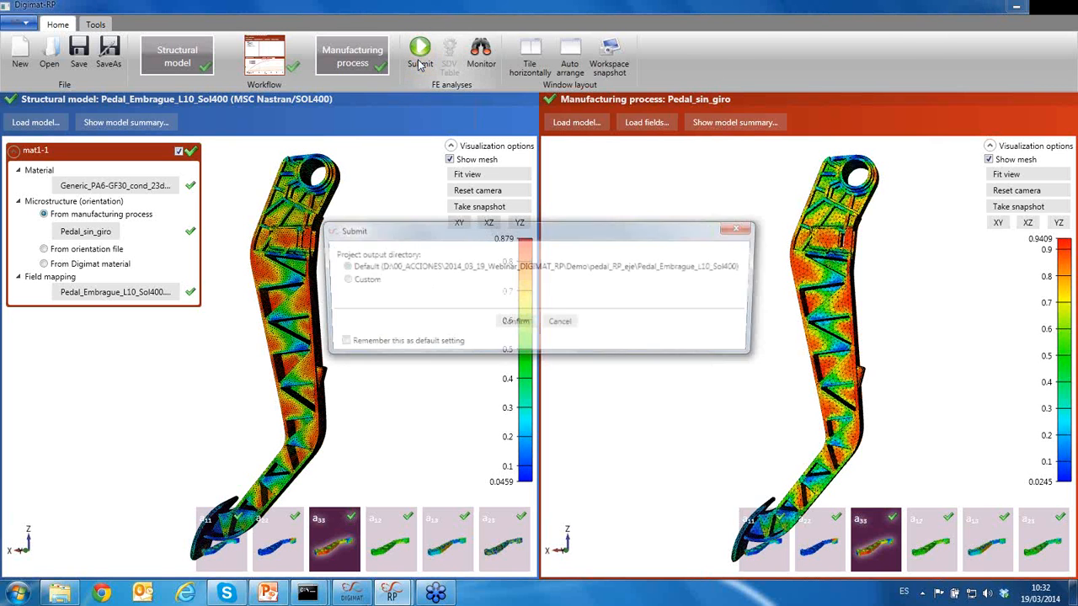
pyautogui.moveTo(426, 228); pyautogui.dragTo(466, 258)
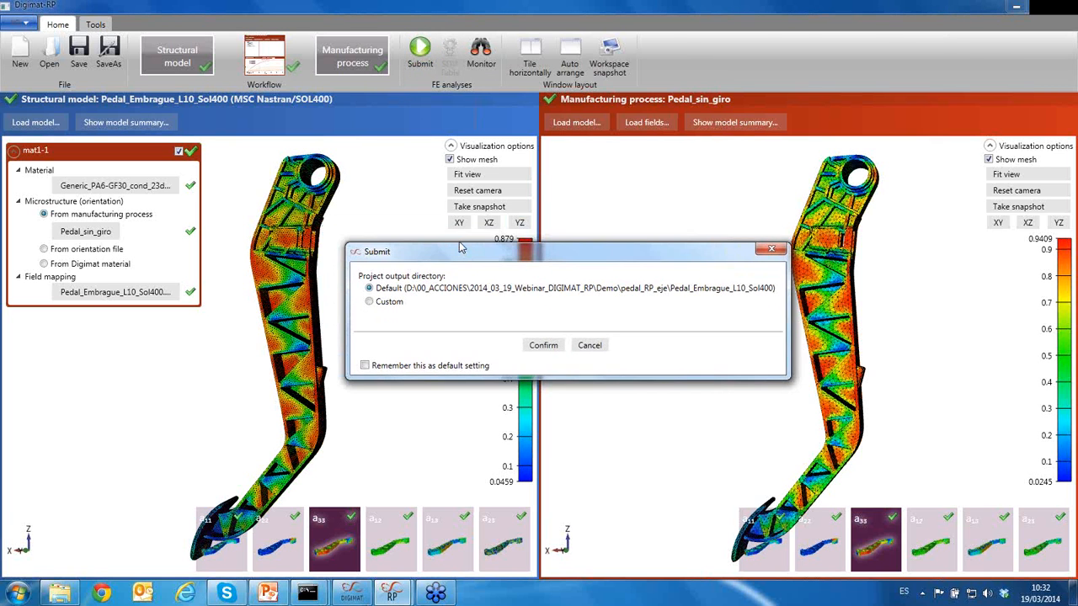
pyautogui.click(370, 304)
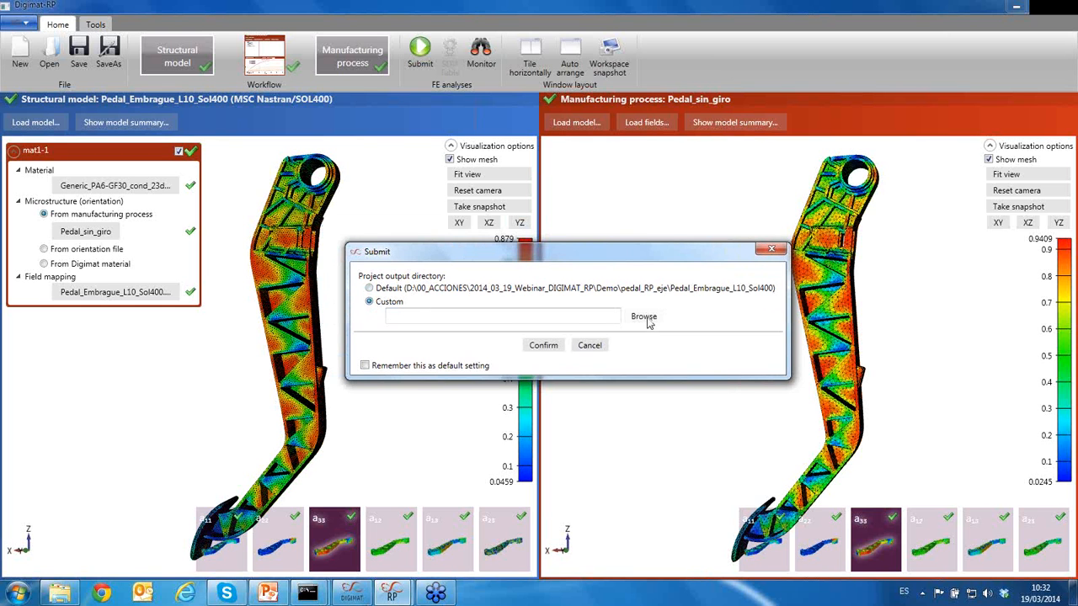
pyautogui.click(369, 288)
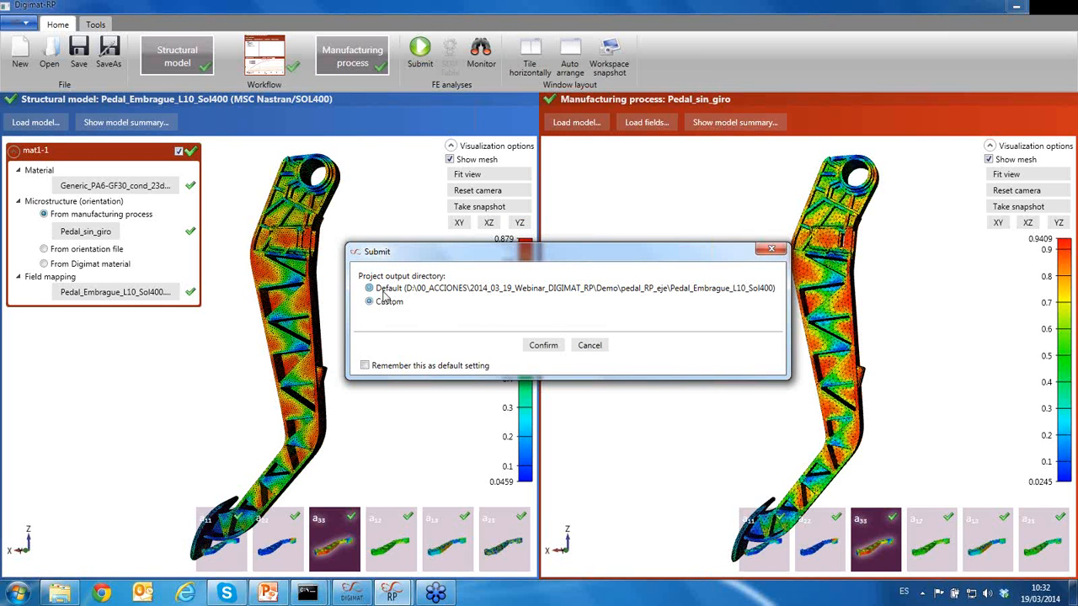
pyautogui.click(560, 345)
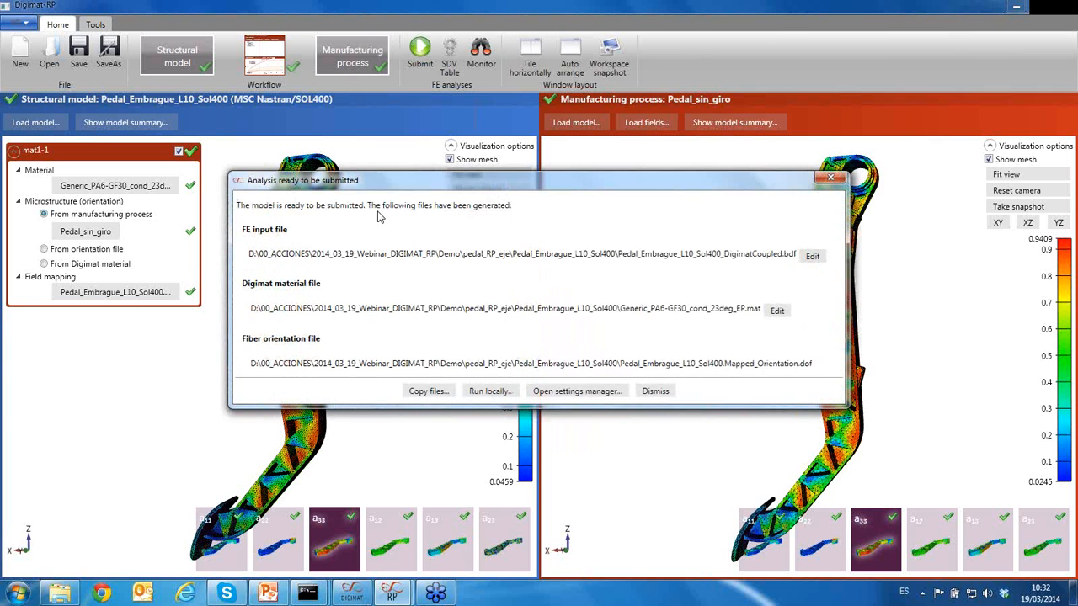
# Examine the orientation file reference in the generated Generic_PA6-GF30_cond_23deg_EP.mat using WordPad, and dismiss the submission summary.
pyautogui.moveTo(390, 179); pyautogui.dragTo(422, 205)
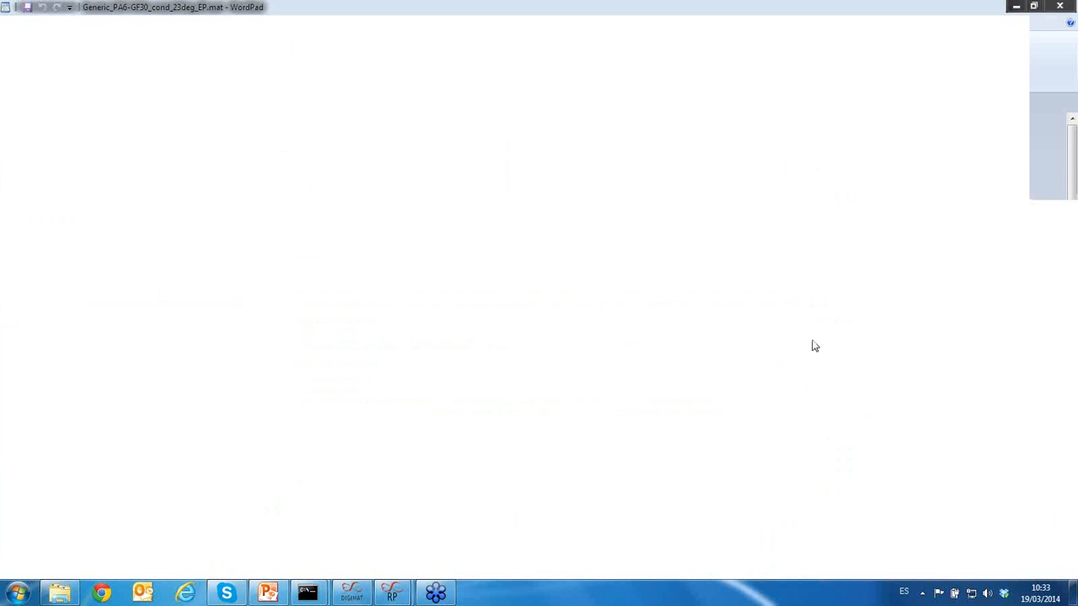
pyautogui.scroll(-3, 545, 399)
pyautogui.scroll(-3, 545, 399)
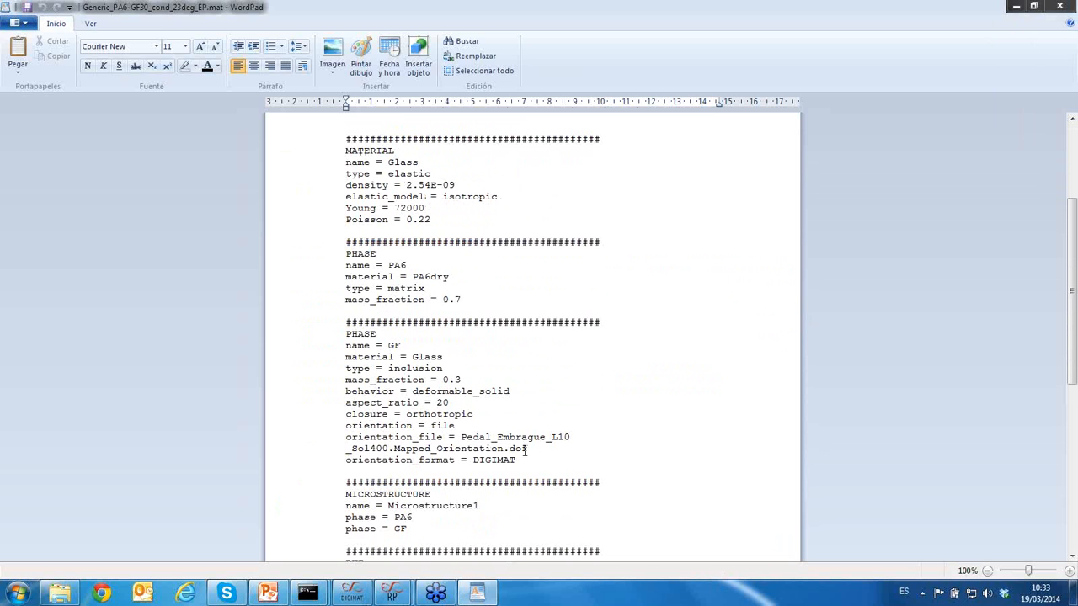
pyautogui.moveTo(532, 448); pyautogui.dragTo(345, 449)
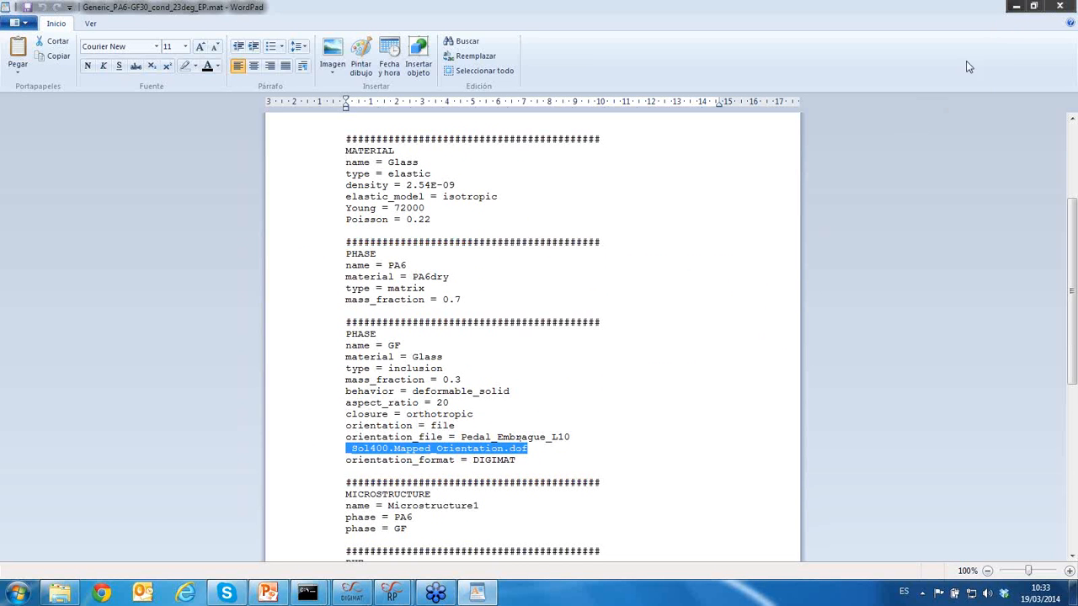
pyautogui.click(1063, 7)
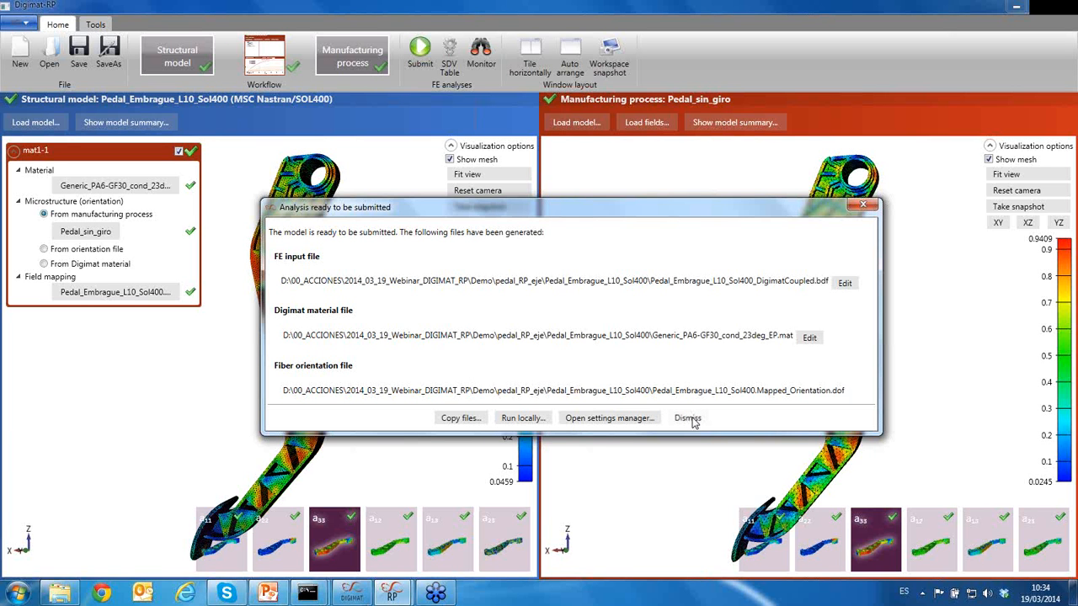
pyautogui.click(687, 419)
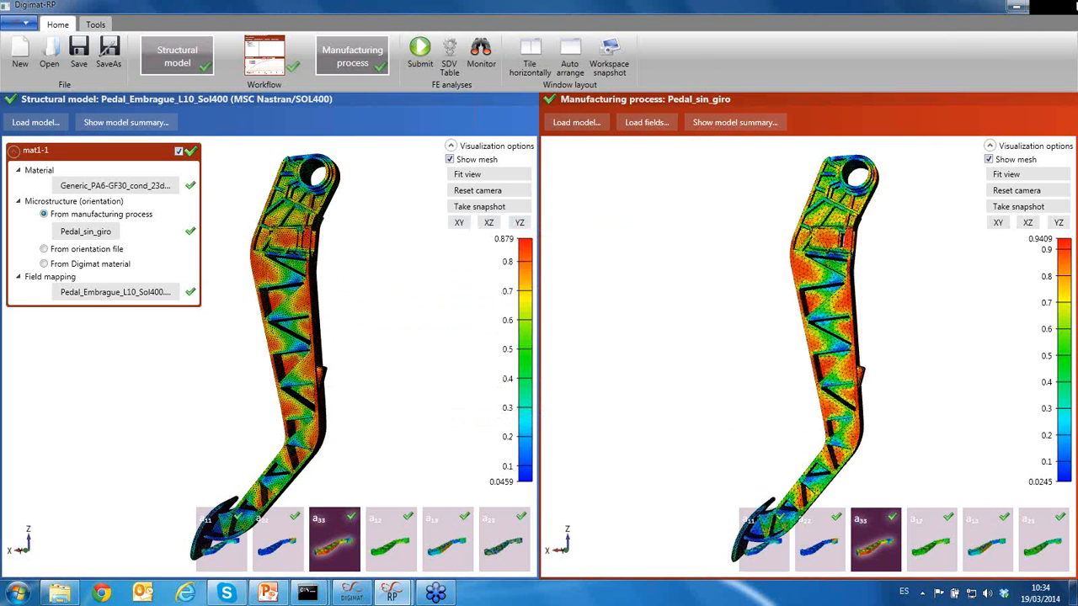
# Switch to PowerPoint and present the slide show from the "Ejemplo de Workflow" slide, advancing to the Digimat-RP "Demo en directo" slide.
pyautogui.click(1017, 7)
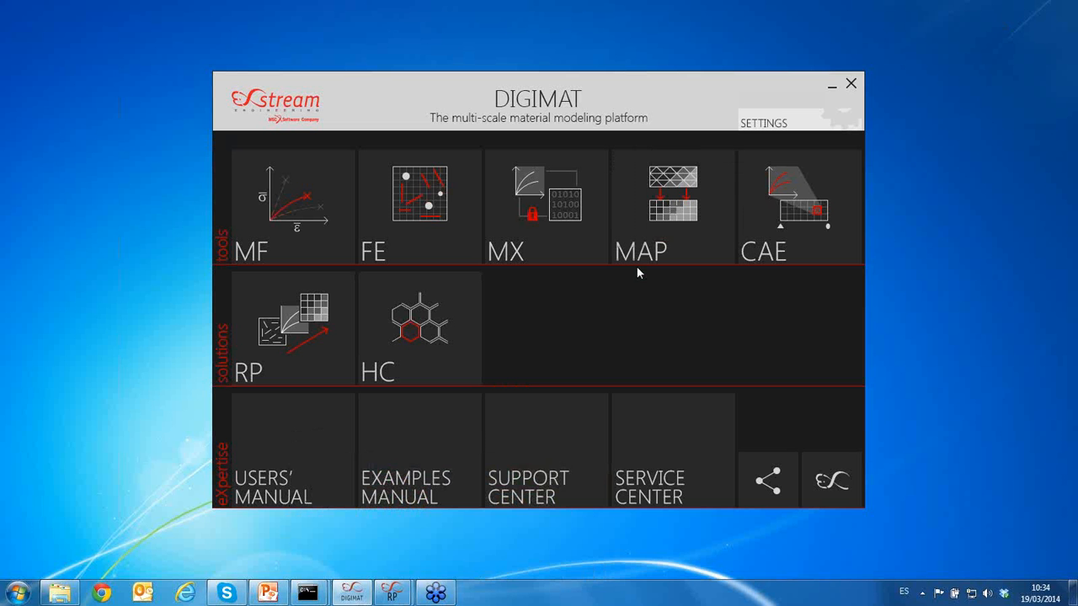
pyautogui.click(271, 592)
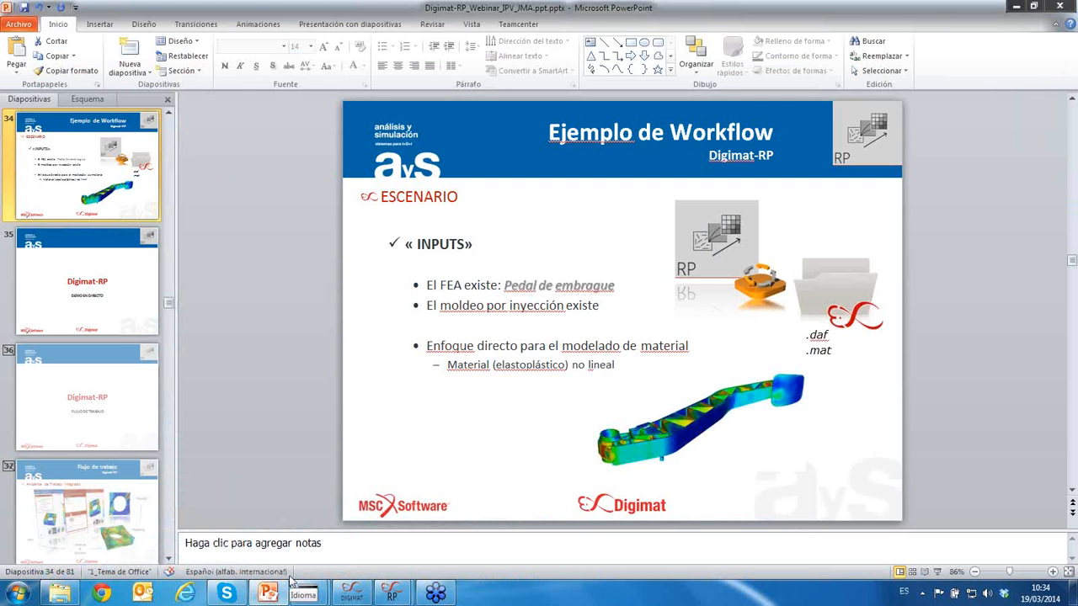
pyautogui.click(941, 572)
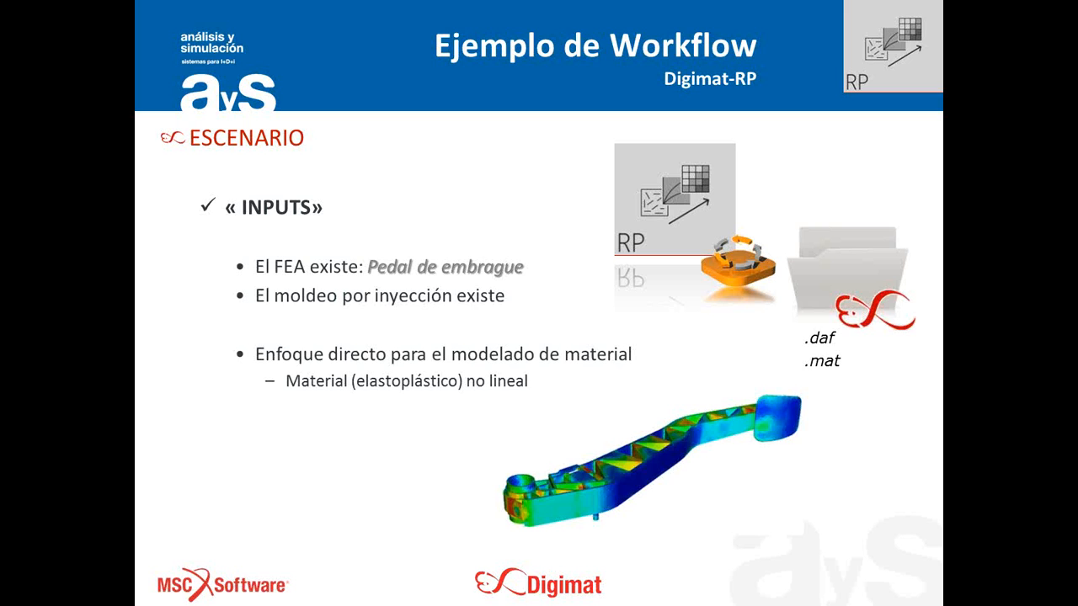
pyautogui.press('Right')
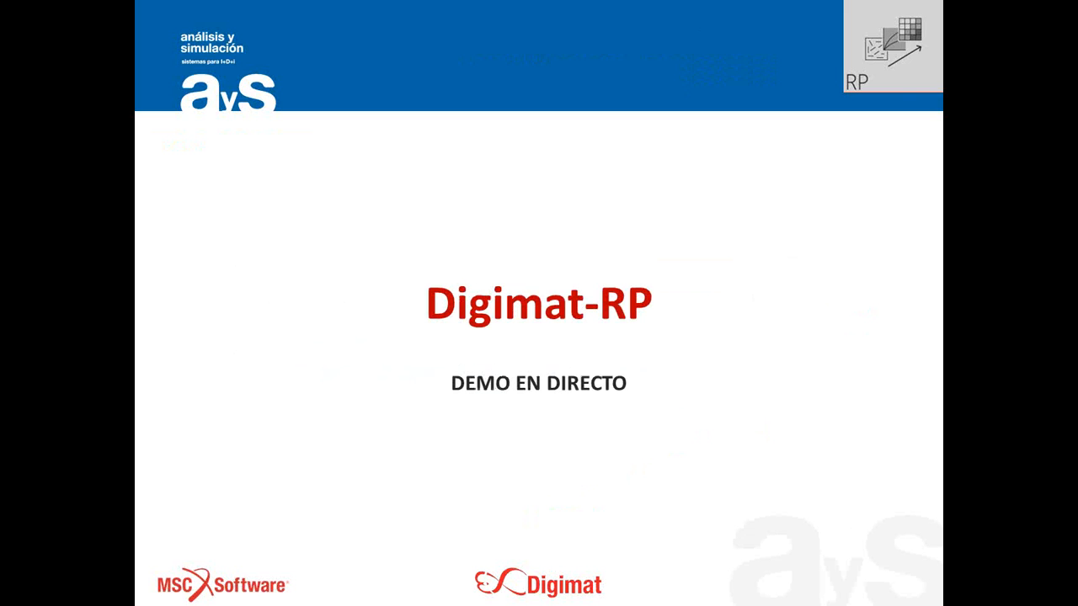